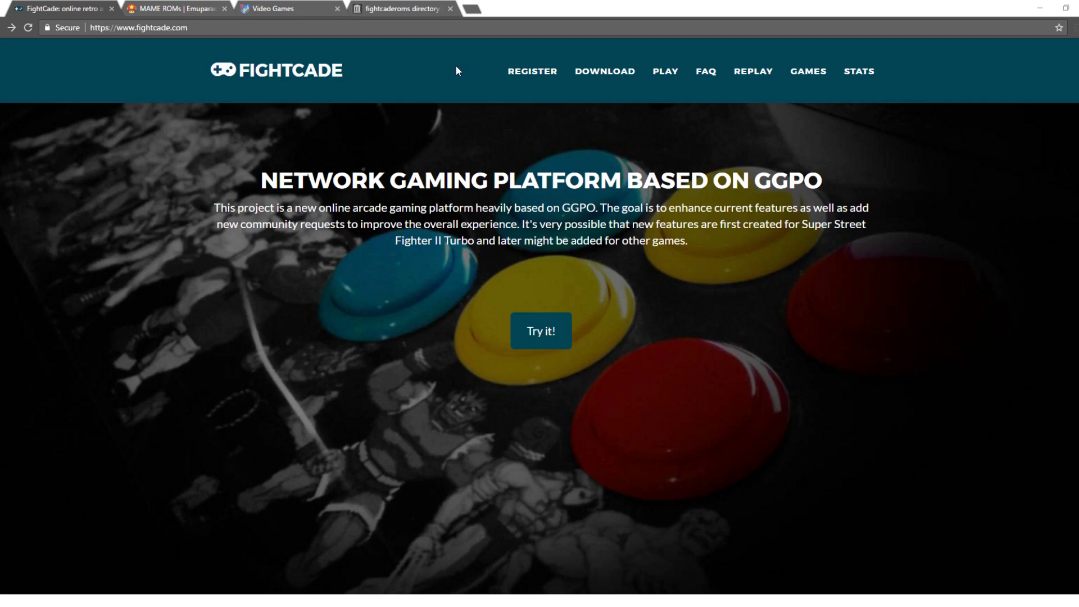
Open the FightCade account registration form, then download the client for Windows.
left_click(537, 78)
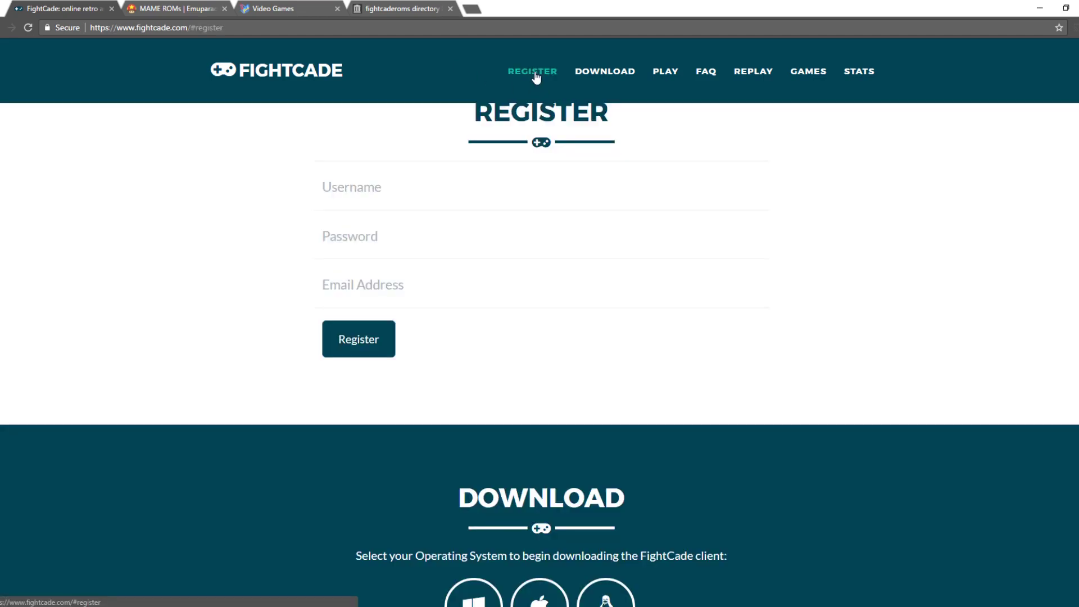
left_click(412, 179)
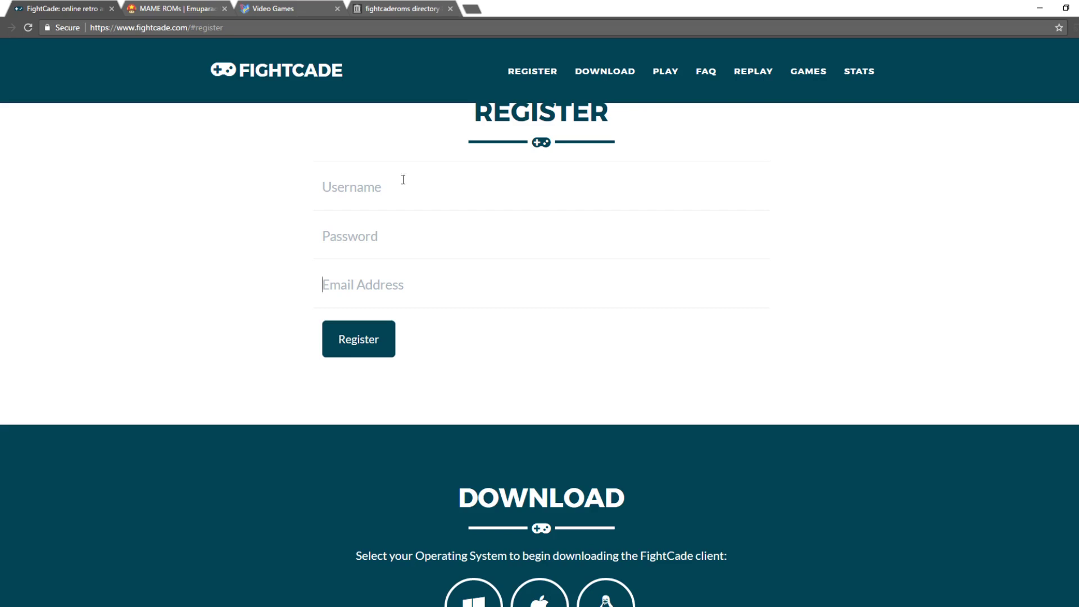
scroll(403, 179, "down", 4)
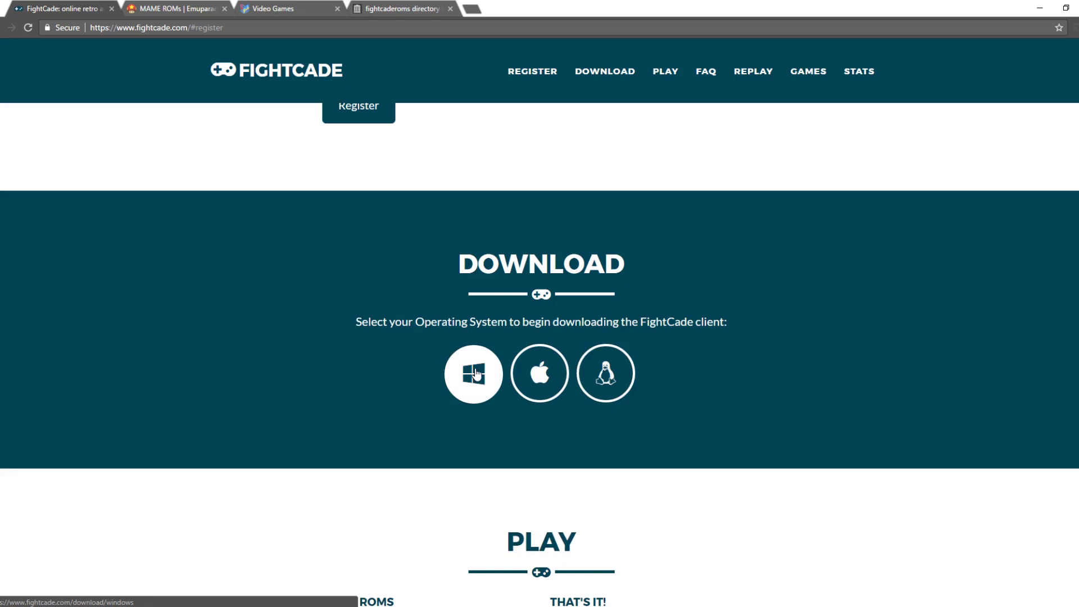
left_click(475, 373)
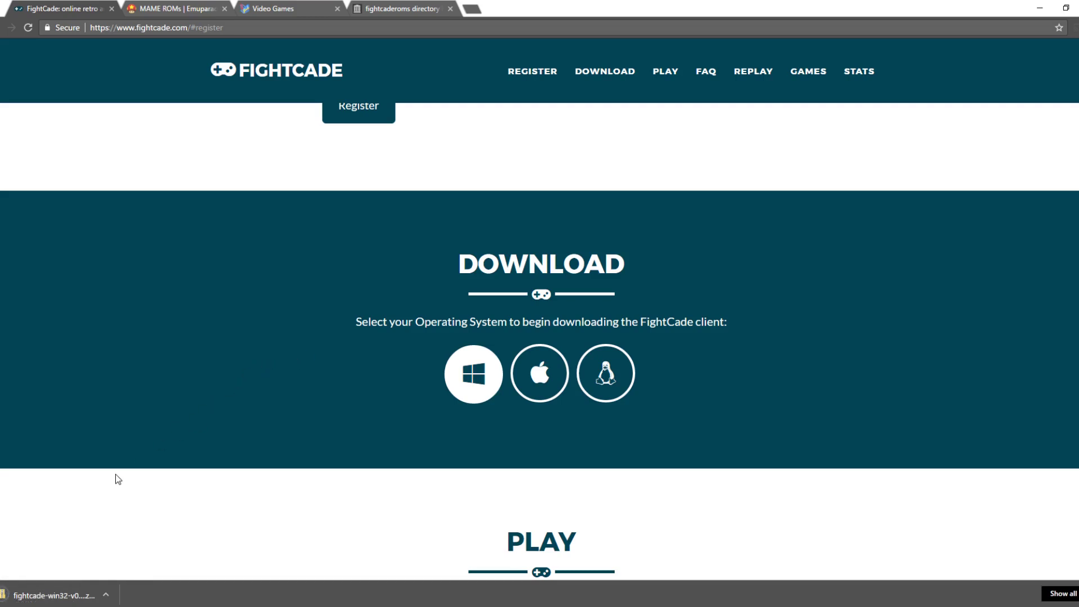
Extract the FightCade folder from fightcade-win32-v042.2.zip in Downloads into the FC folder on the desktop.
key("super+e")
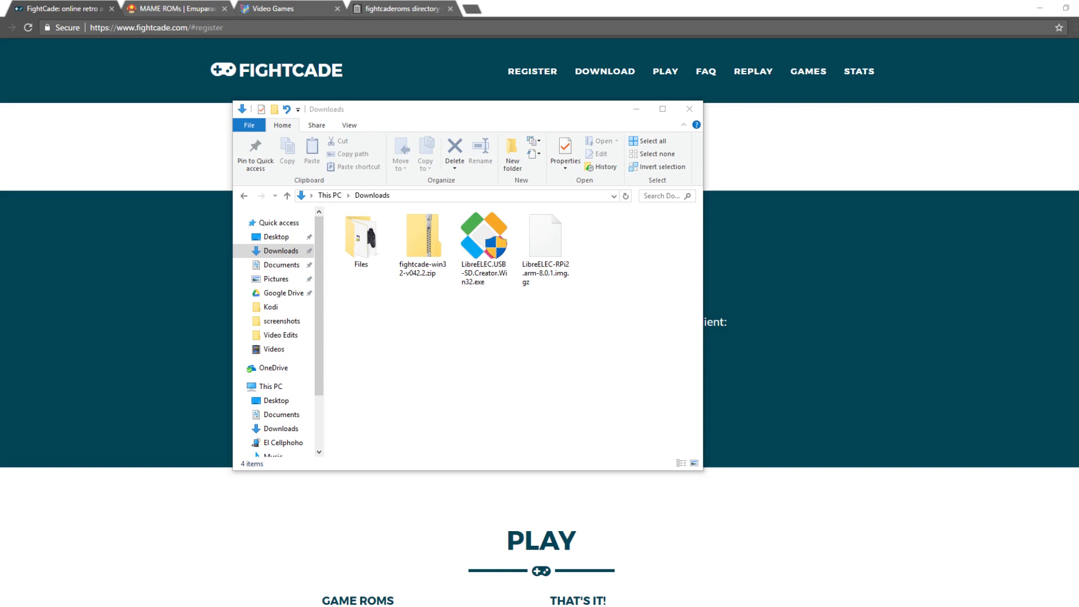
left_click_drag(460, 211, 579, 76)
left_click_drag(454, 109, 257, 78)
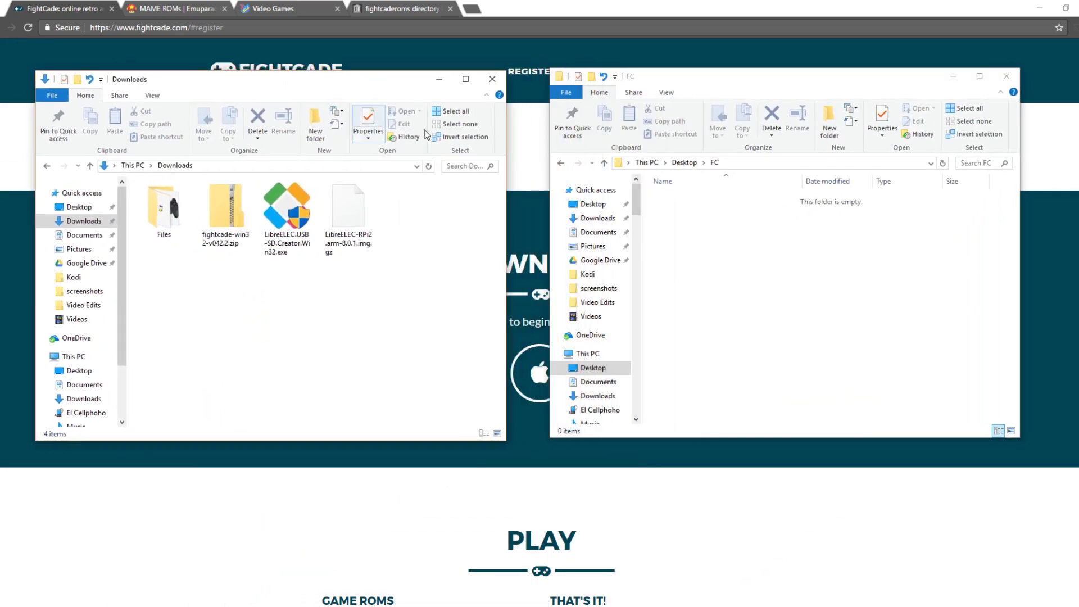
double_click(227, 211)
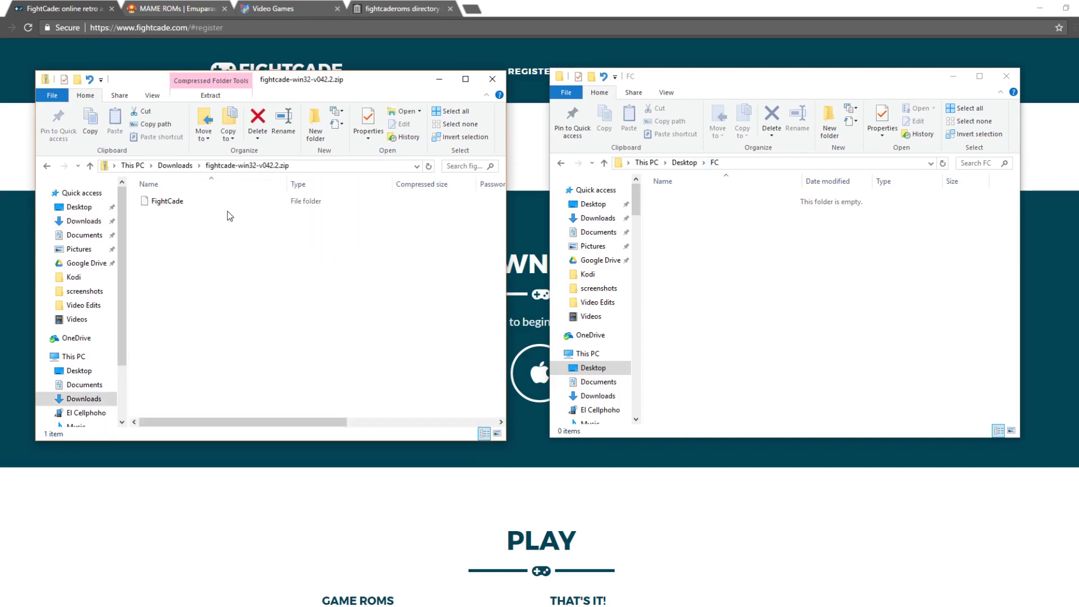
left_click(176, 205)
left_click_drag(695, 268, 742, 264)
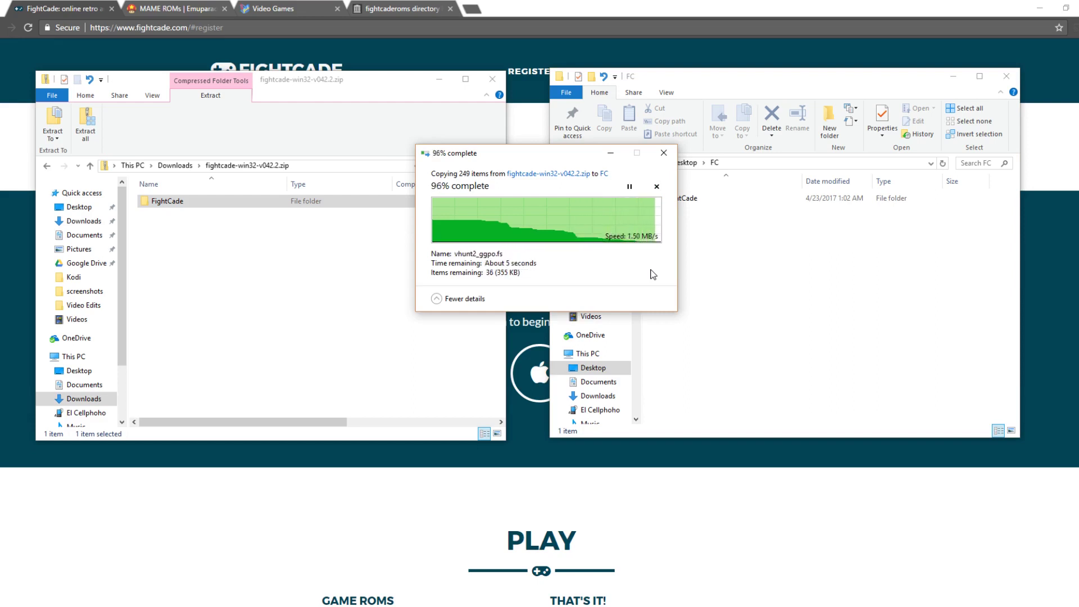
Close the archive window and open the extracted FightCade folder inside FC.
left_click(490, 80)
left_click_drag(703, 79, 383, 90)
double_click(424, 206)
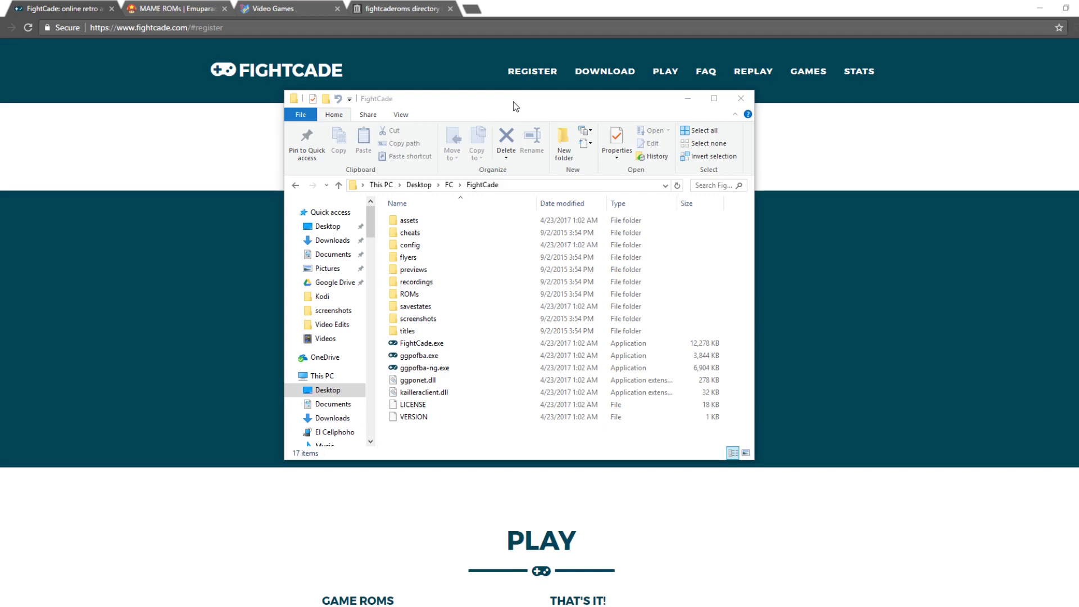
left_click_drag(516, 106, 424, 108)
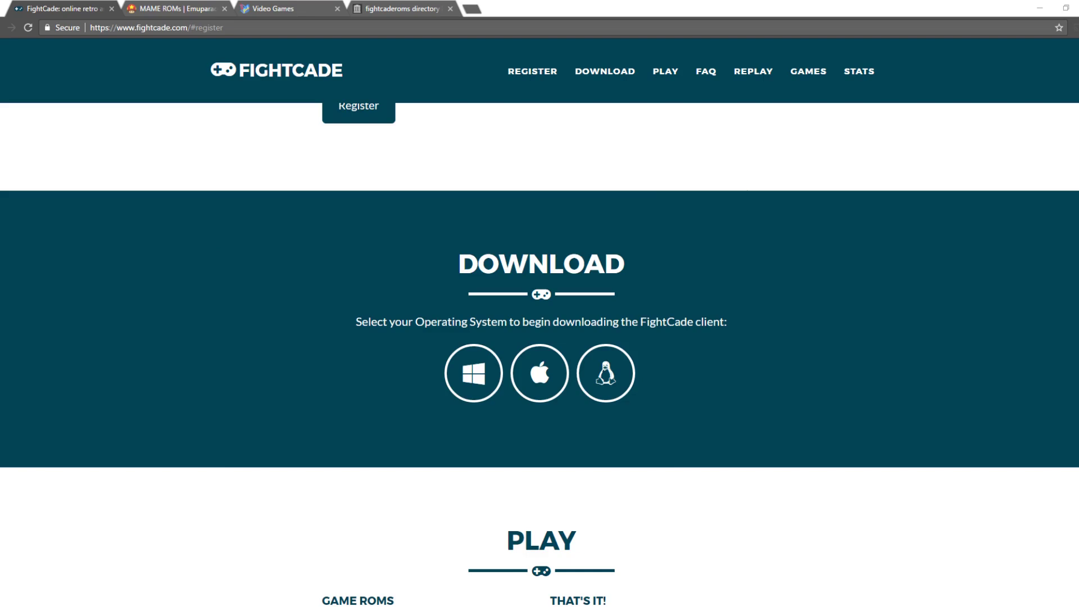
Look through the Emuparadise, fightanvidya.com and archive.org pages as sources for game ROMs.
left_click(181, 10)
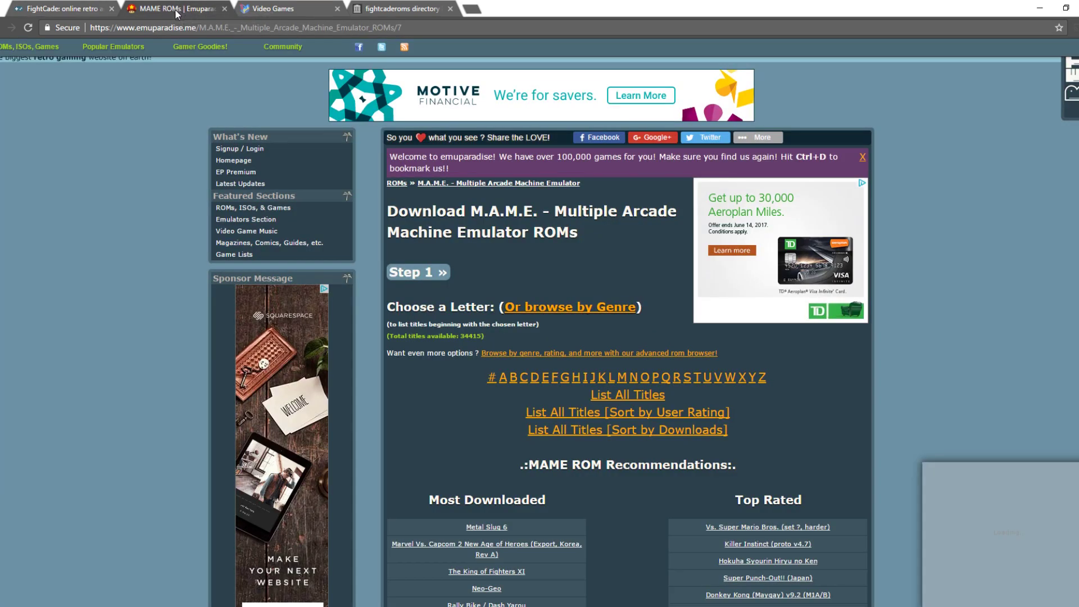
left_click(281, 11)
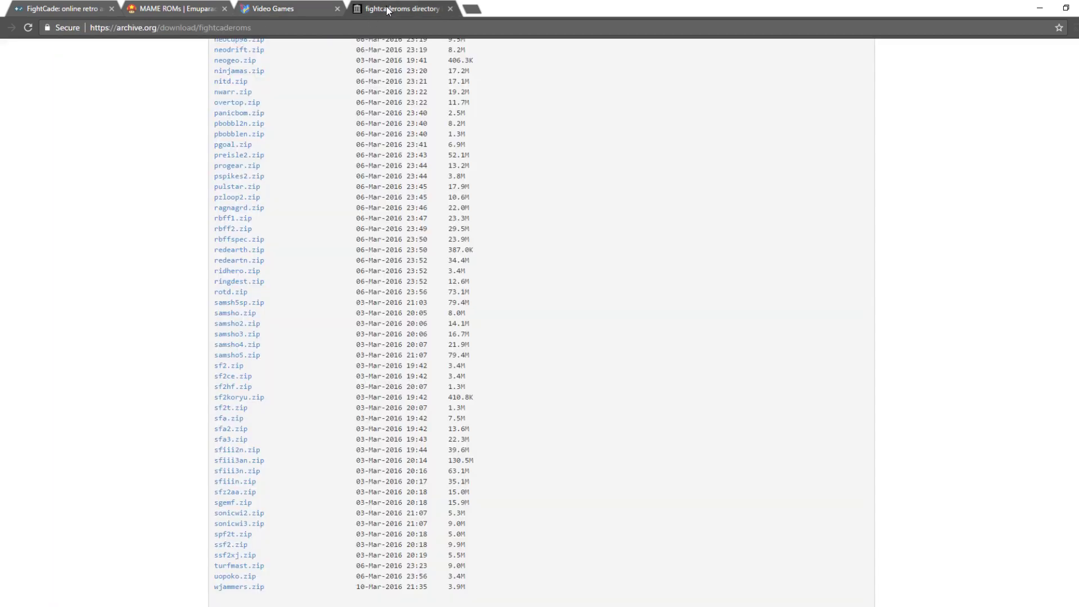
left_click(389, 10)
left_click(290, 7)
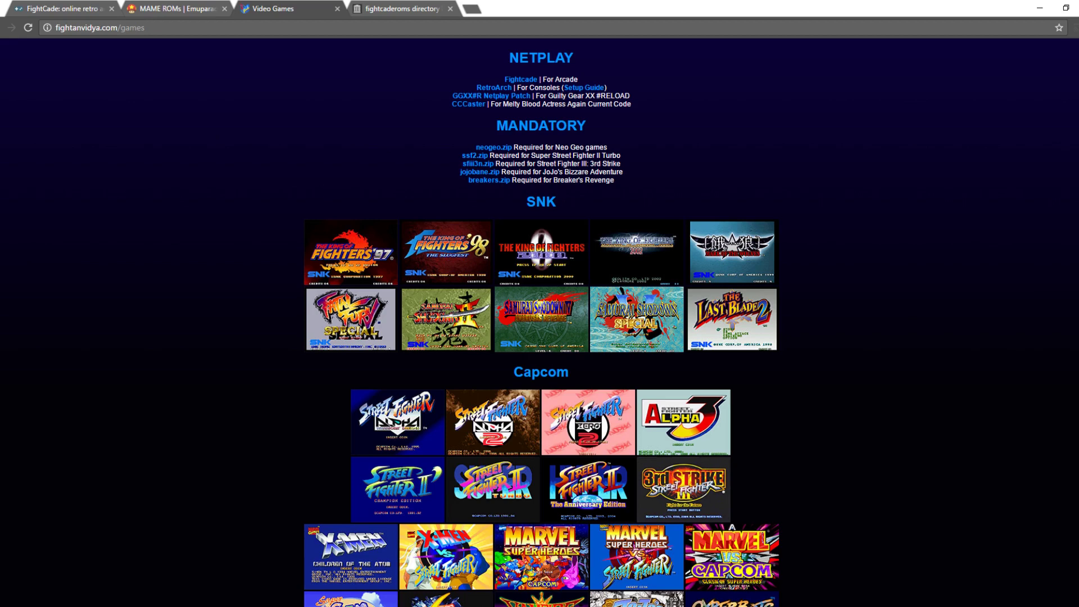
scroll(540, 320, "up", 1)
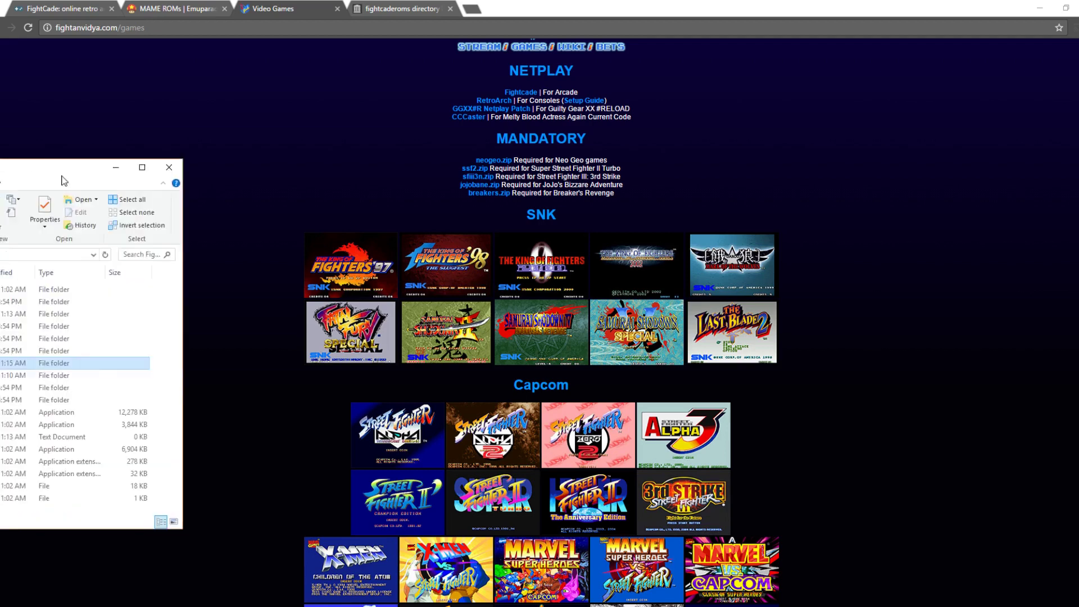
Open the ROMs folder inside FightCade and put the game ROM zip files into it.
left_click_drag(0, 180, 719, 87)
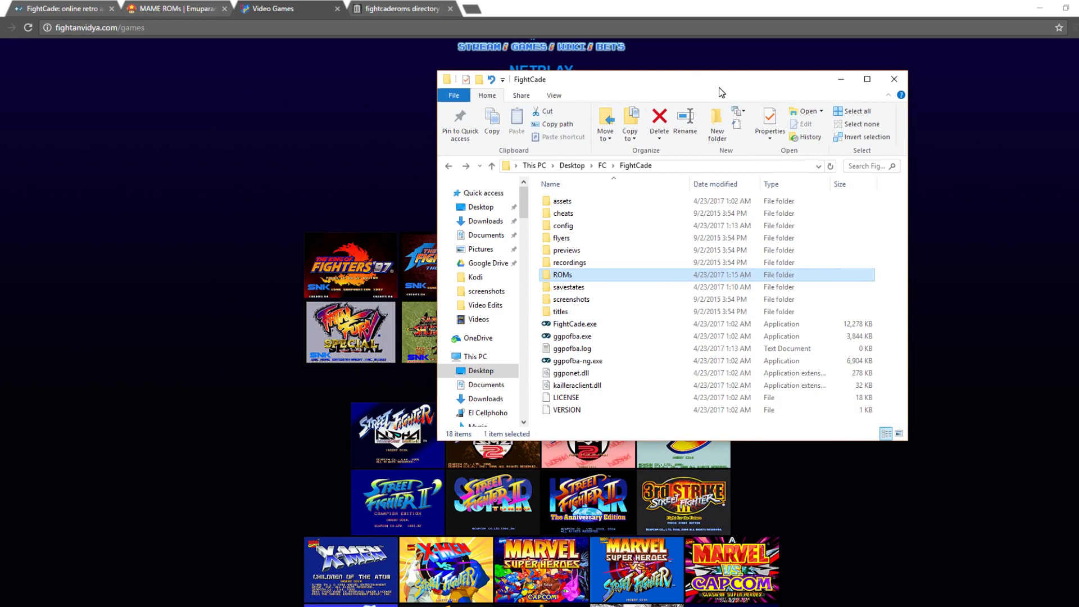
double_click(612, 277)
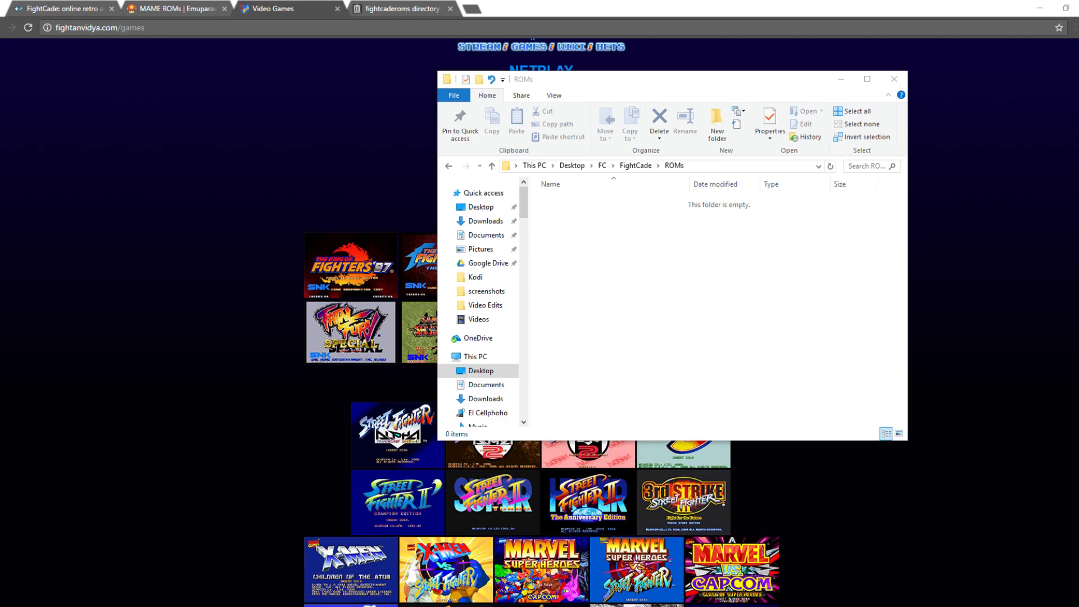
left_click_drag(491, 351, 629, 329)
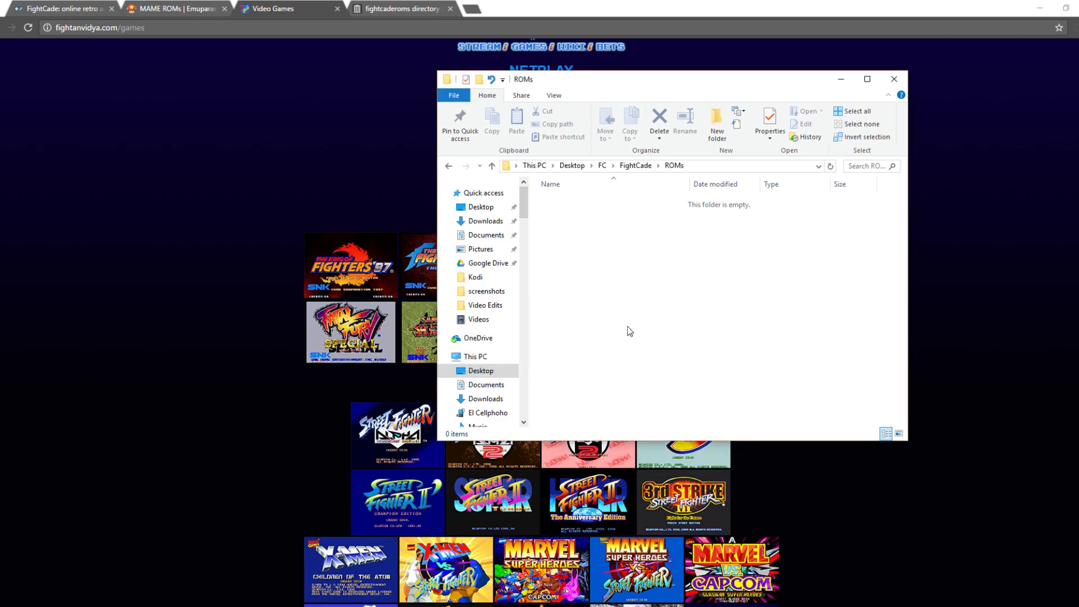
left_click(732, 344)
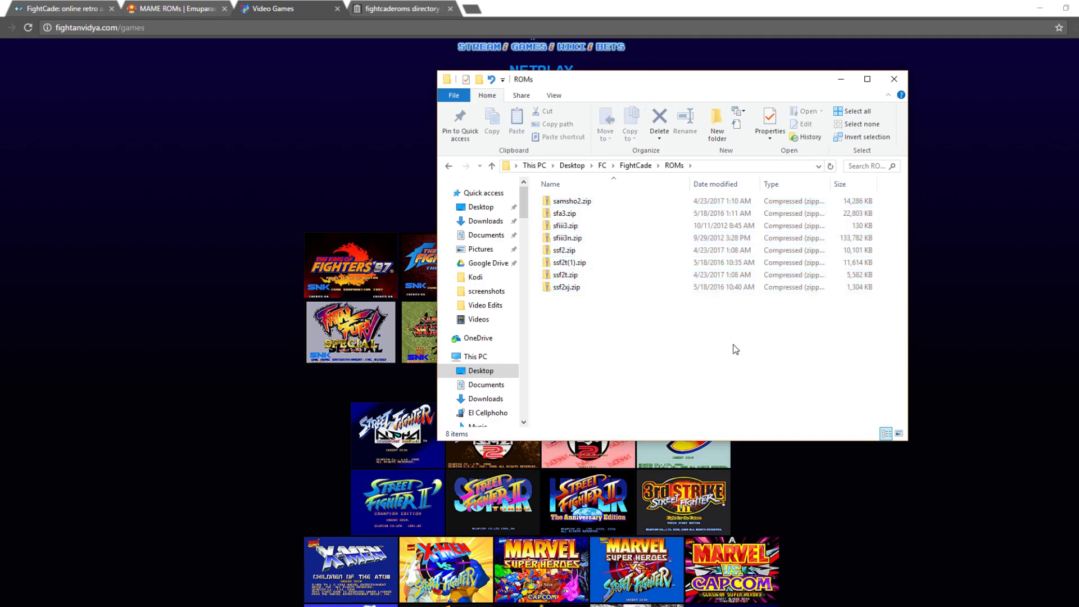
left_click(448, 166)
left_click(465, 165)
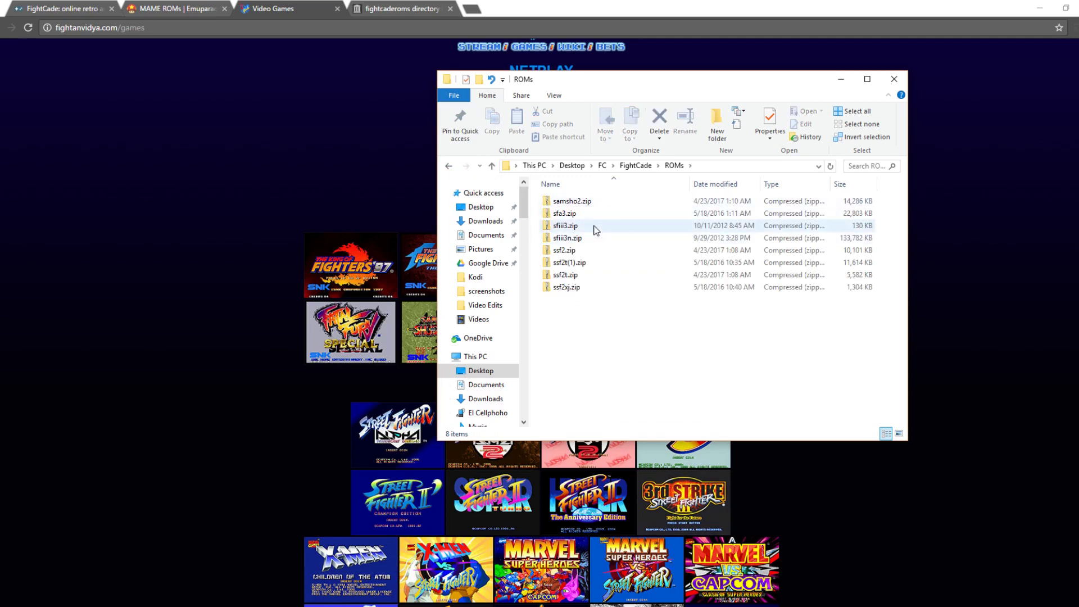
Run FightCade.exe from the FightCade folder, accepting the security warning, and log in to the account.
left_click(448, 166)
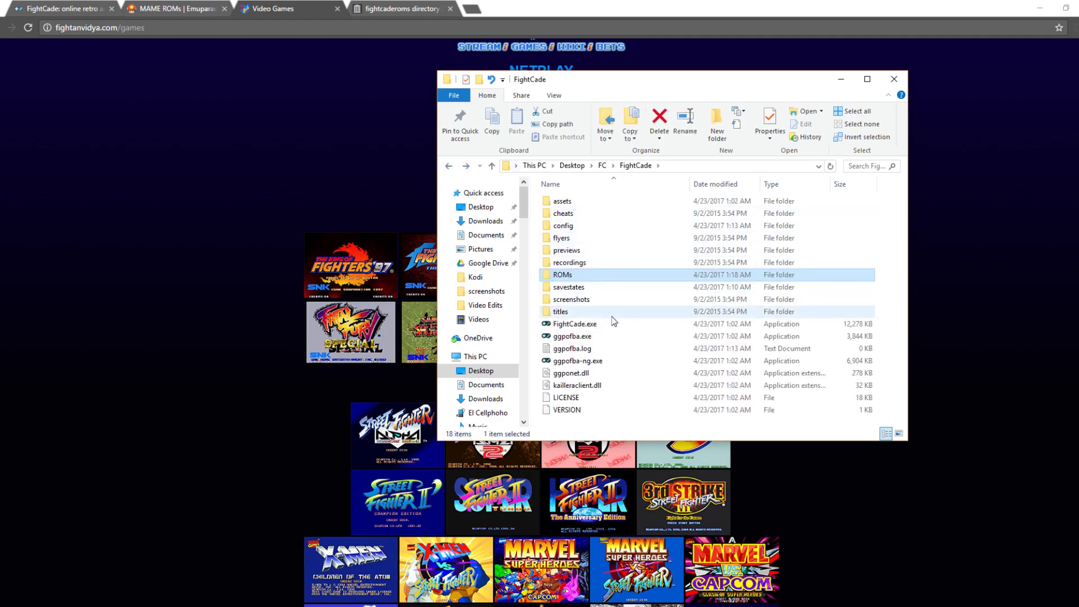
left_click_drag(633, 84, 483, 87)
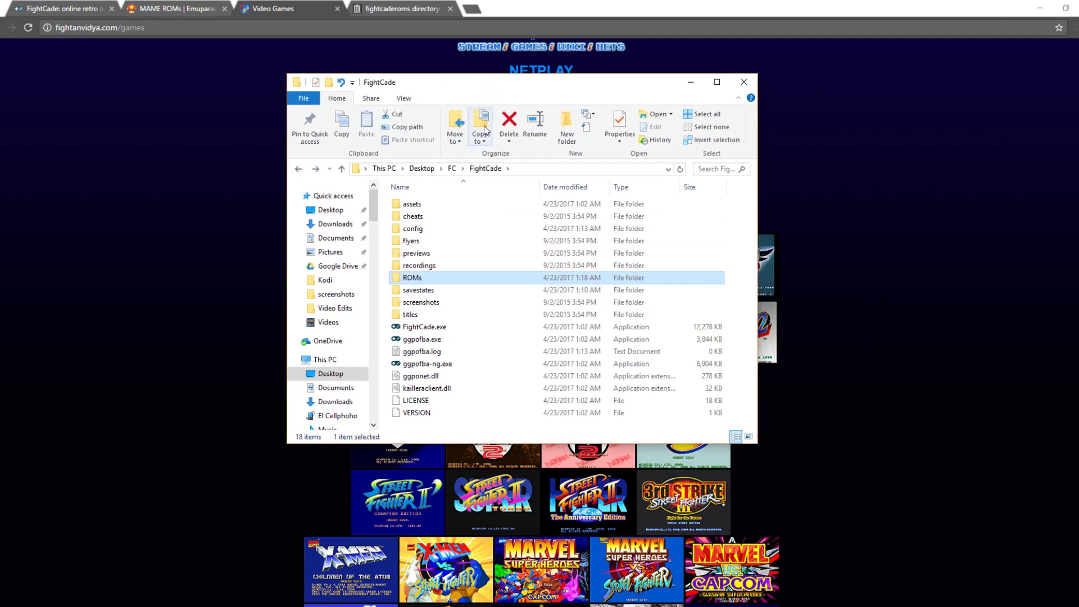
double_click(465, 328)
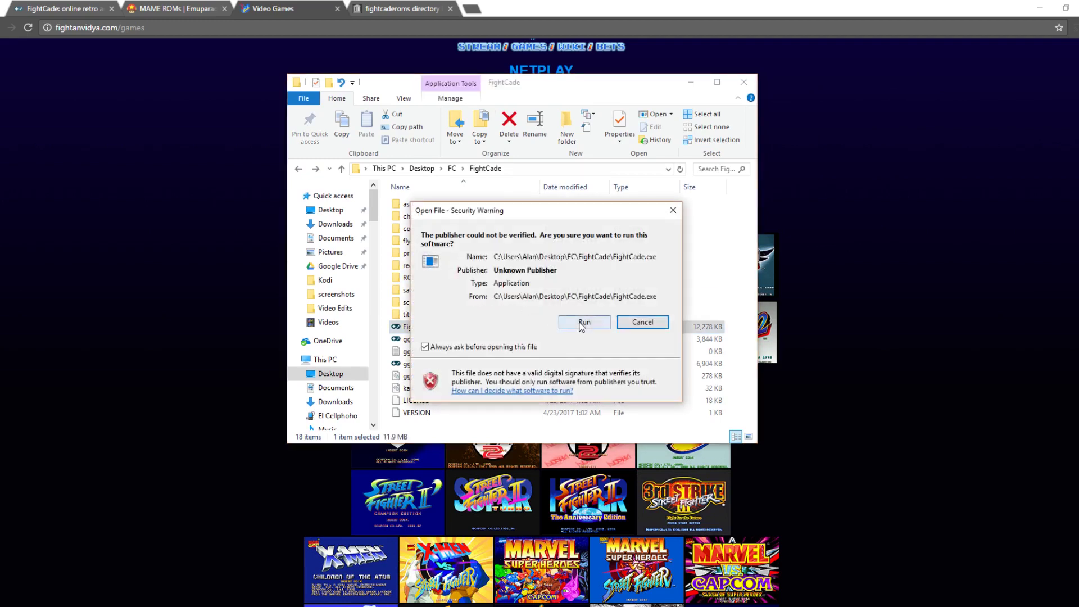
left_click(581, 323)
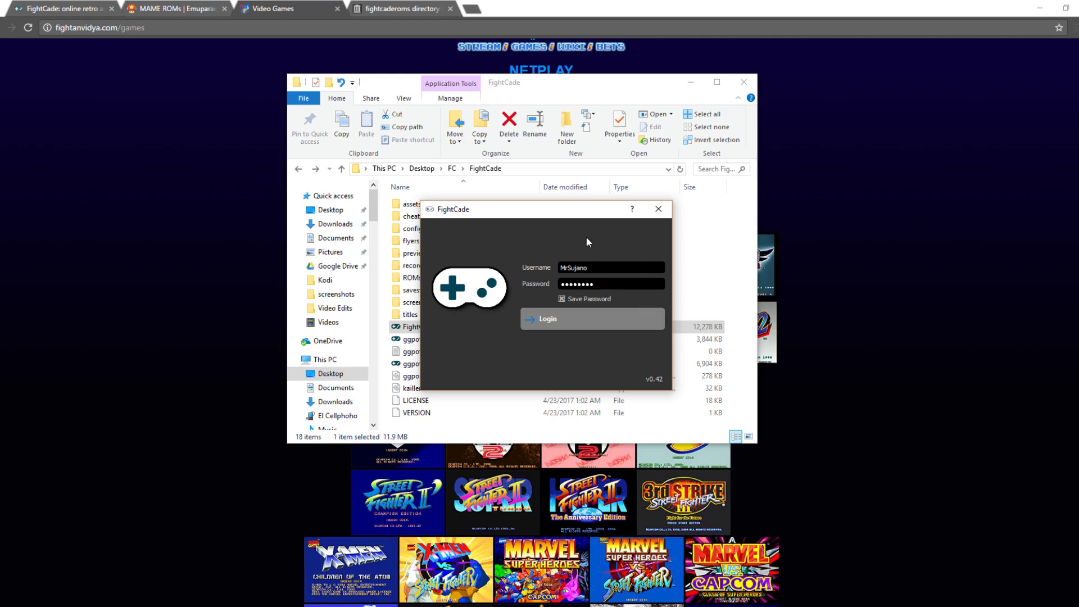
left_click(585, 315)
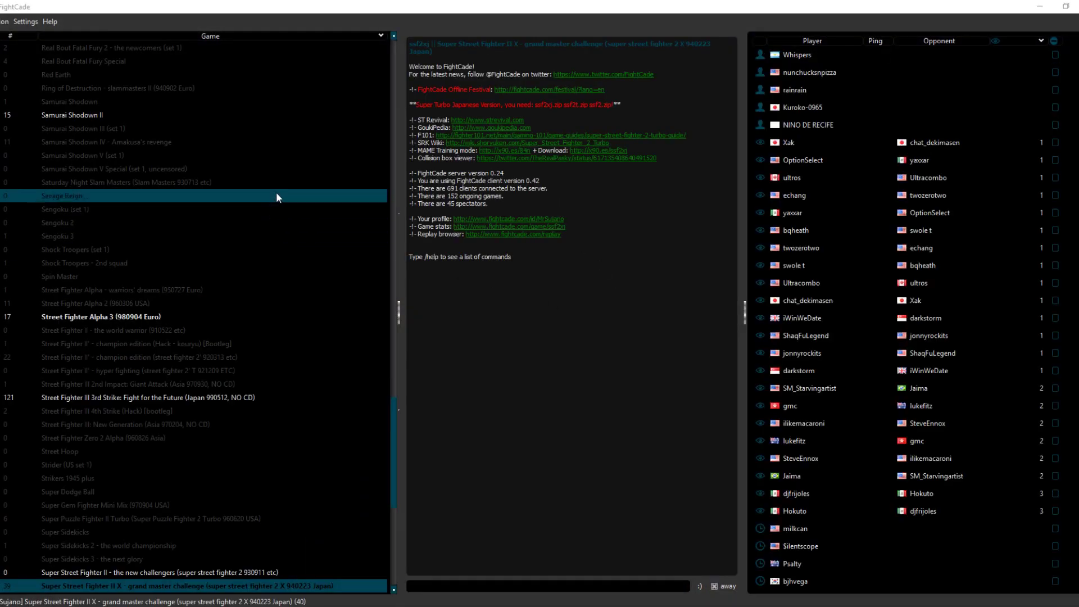
Open the FightCade setting for locating the ROMs folder.
mouse_move(393, 411)
left_mouse_down()
mouse_move(381, 62)
mouse_move(378, 269)
mouse_move(392, 415)
left_mouse_up()
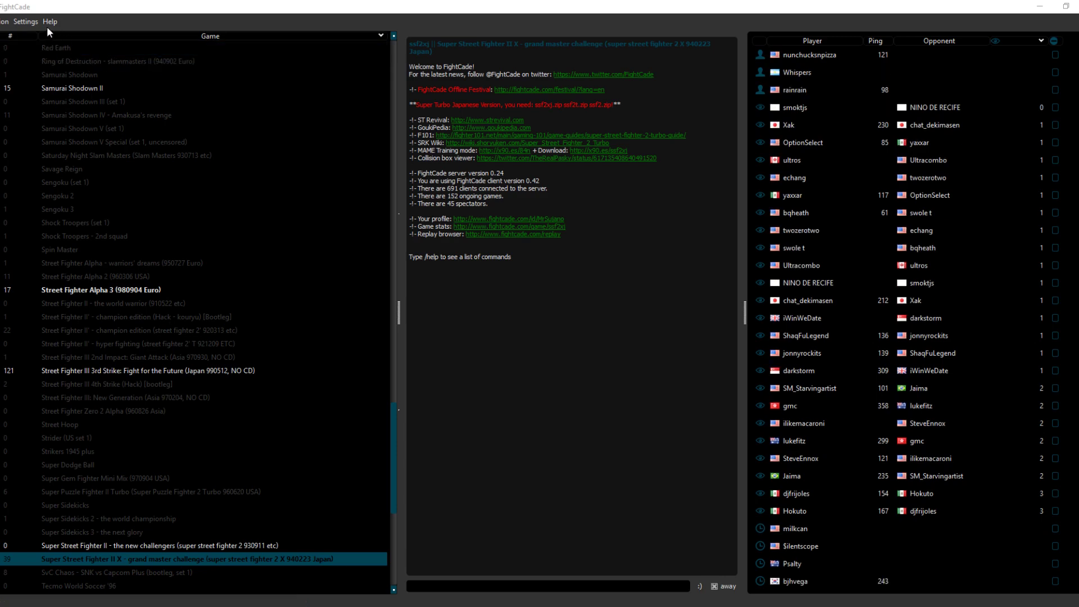
left_click(4, 23)
mouse_move(20, 24)
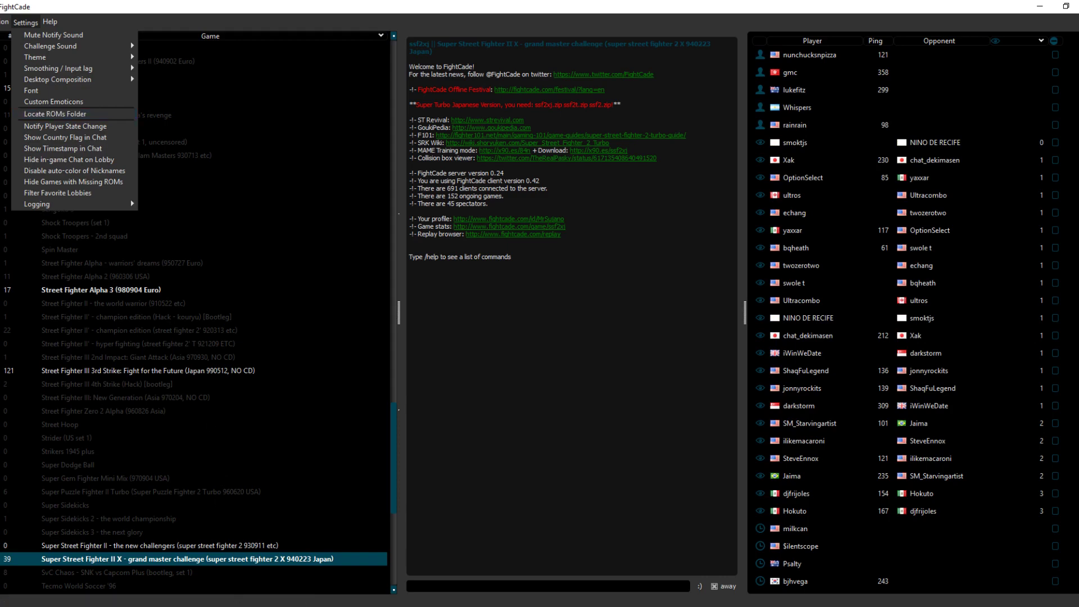
left_click(114, 116)
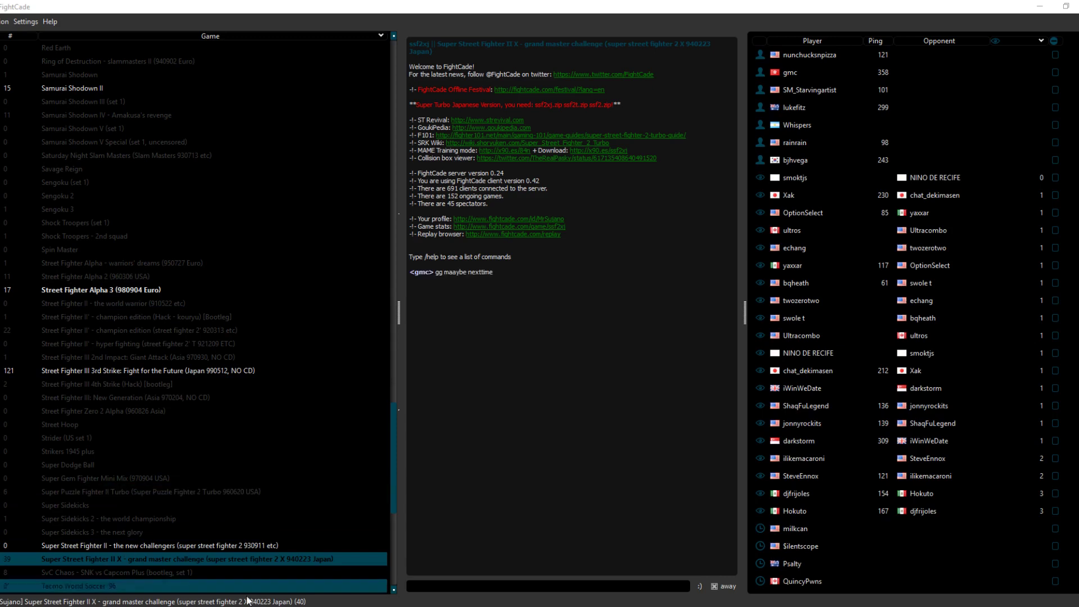
Examine the zip files in the ROMs folder and the contents of ssf2t.zip, then close the folder window.
mouse_move(250, 604)
left_click(217, 558)
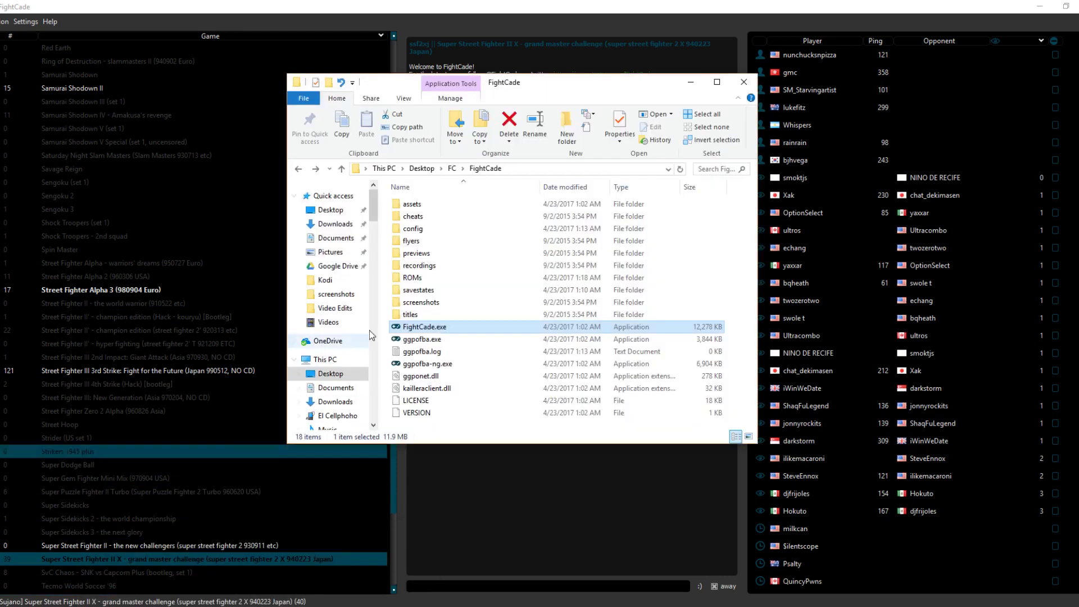
double_click(429, 280)
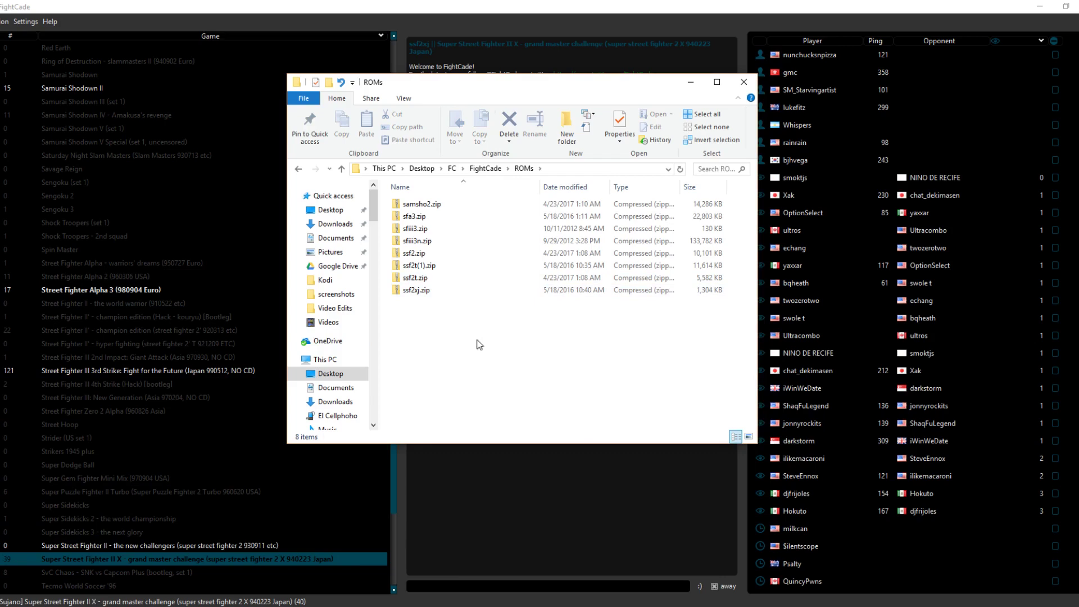
double_click(455, 278)
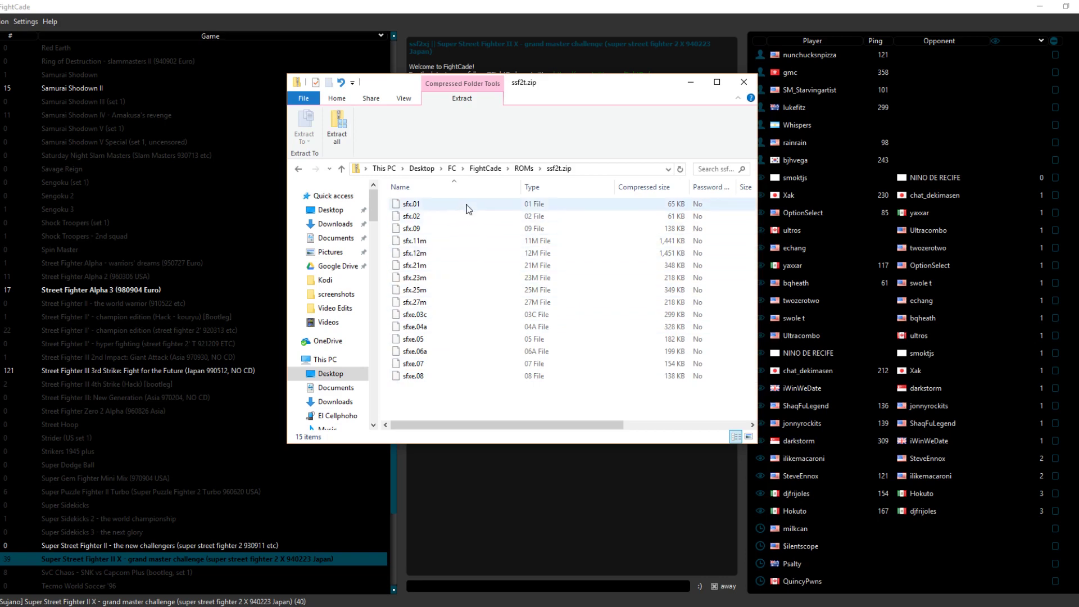
left_click(298, 169)
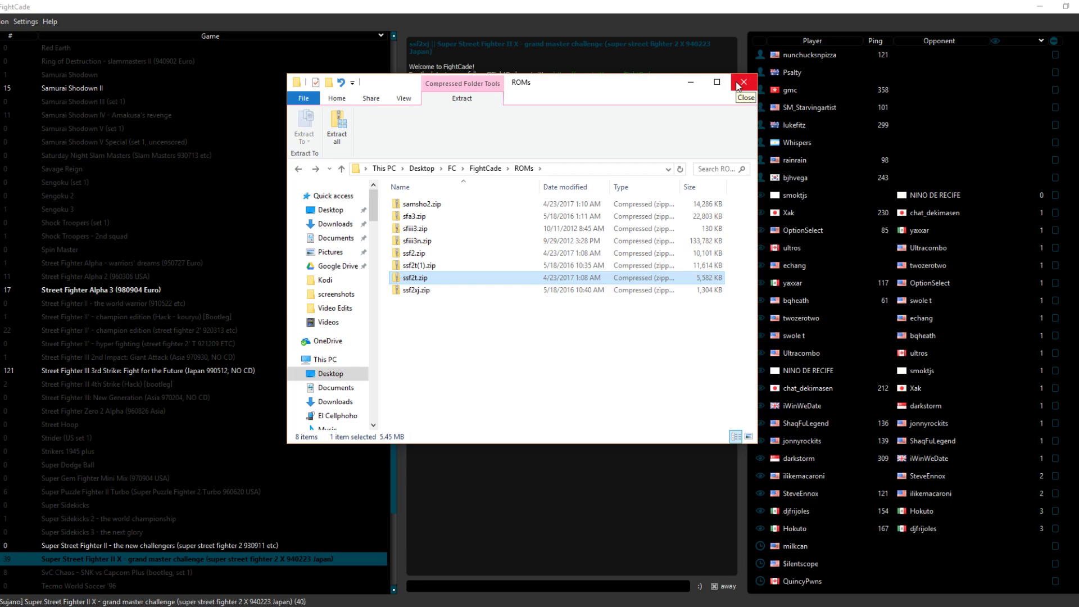
left_click(740, 84)
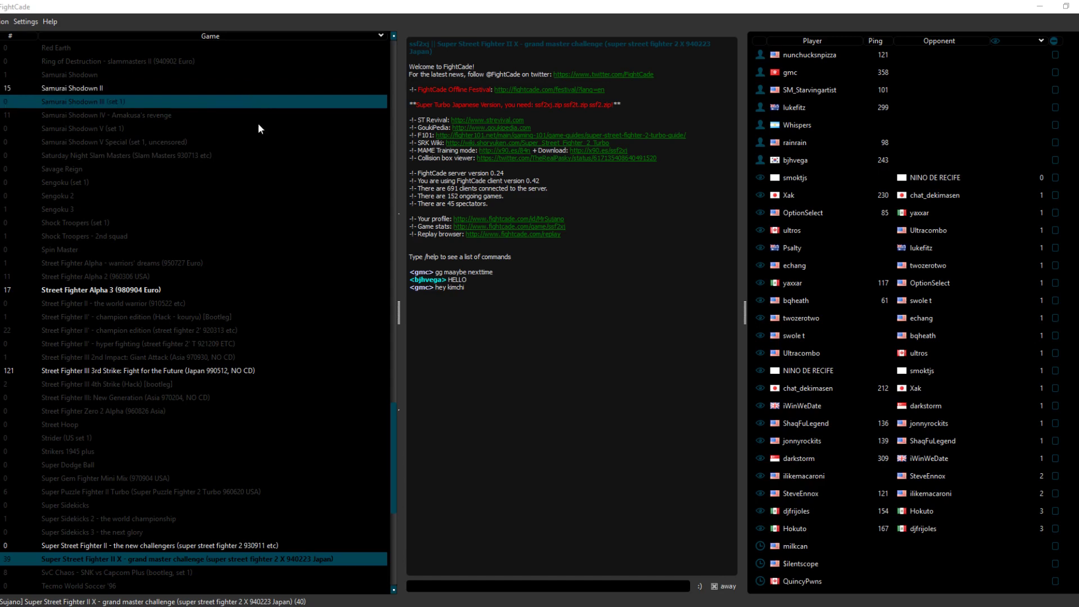
Join the Samurai Shodown II lobby and send "Hi" in its chat.
double_click(255, 84)
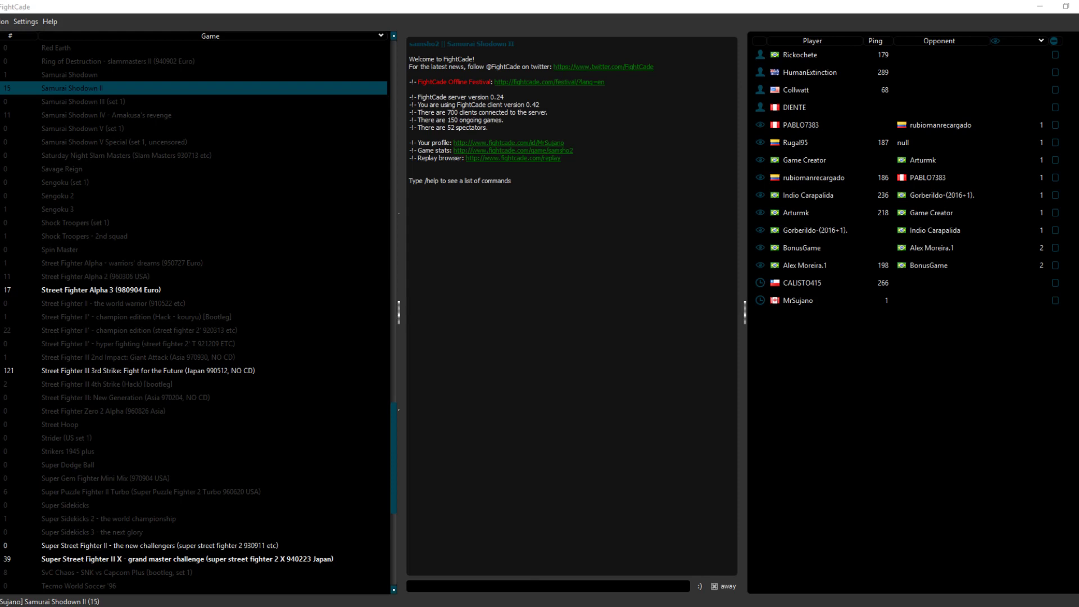
left_click(410, 586)
type("Hi")
key("Return")
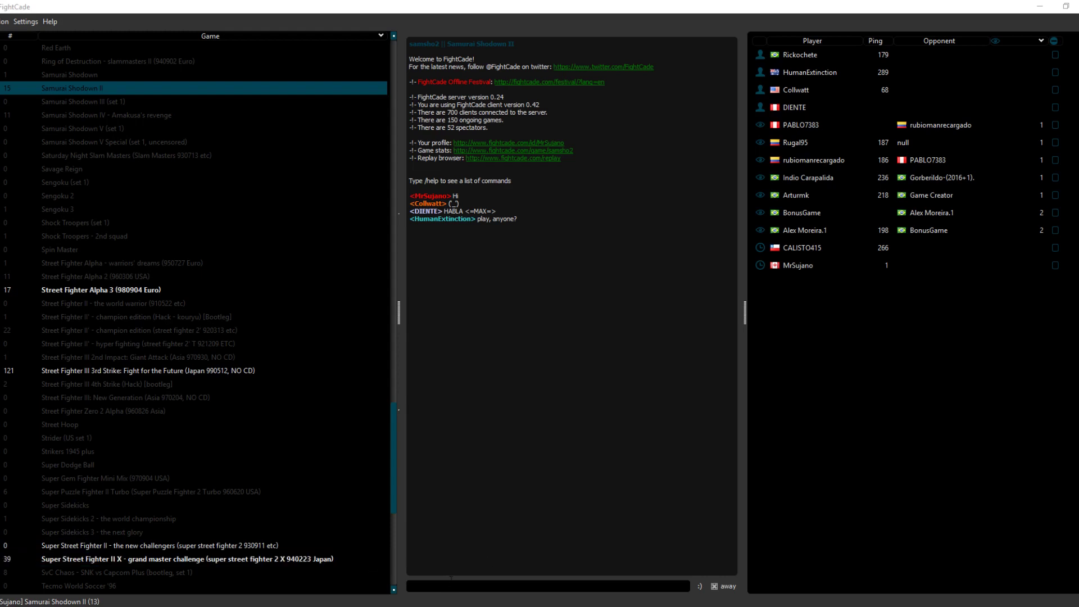
Launch Samurai Shodown II from its lobby chat with the /play command.
left_click(451, 584)
type("/play")
key("Escape")
key("Return")
Check the emulator's sound level in the Windows volume mixer, then close the mixer.
right_click(964, 604)
left_click(992, 551)
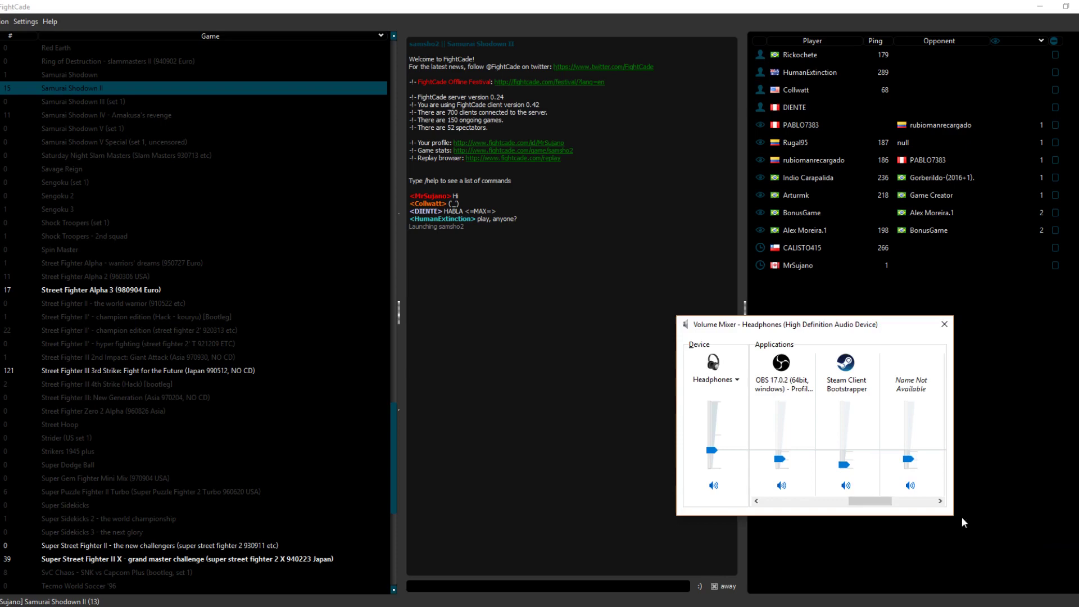
left_click_drag(891, 502, 930, 504)
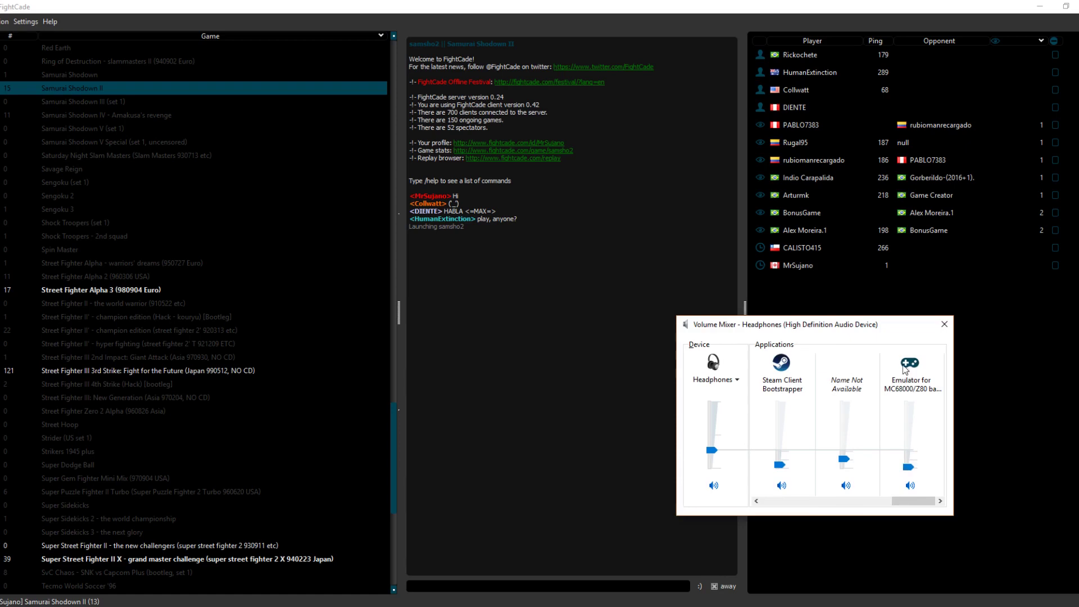
left_click(938, 326)
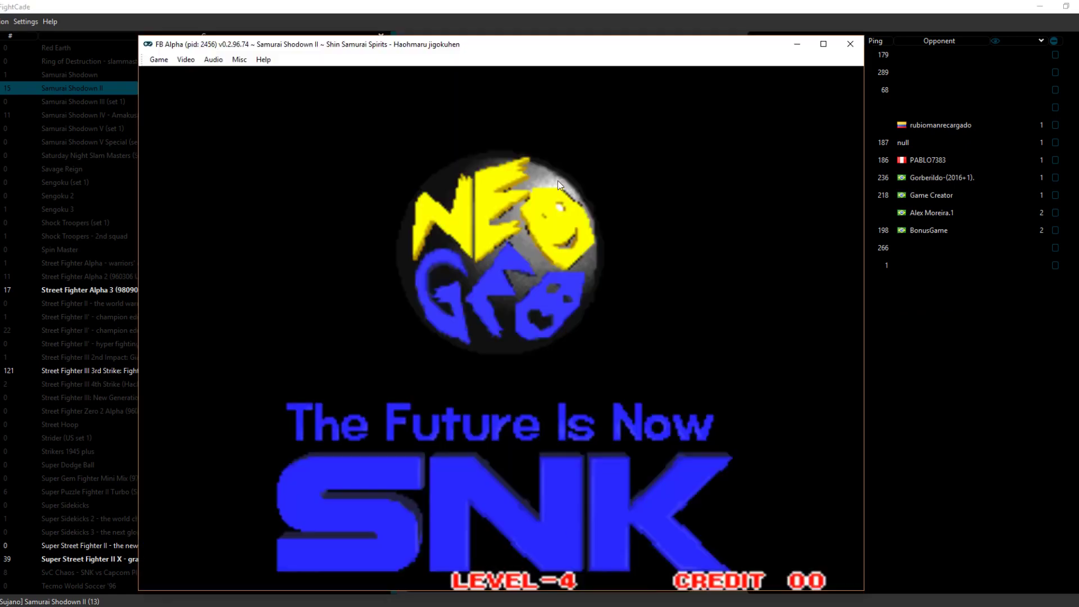
Open the emulator's Map Game Inputs settings to review the player 1 control mappings, then close them.
left_click_drag(524, 48, 534, 32)
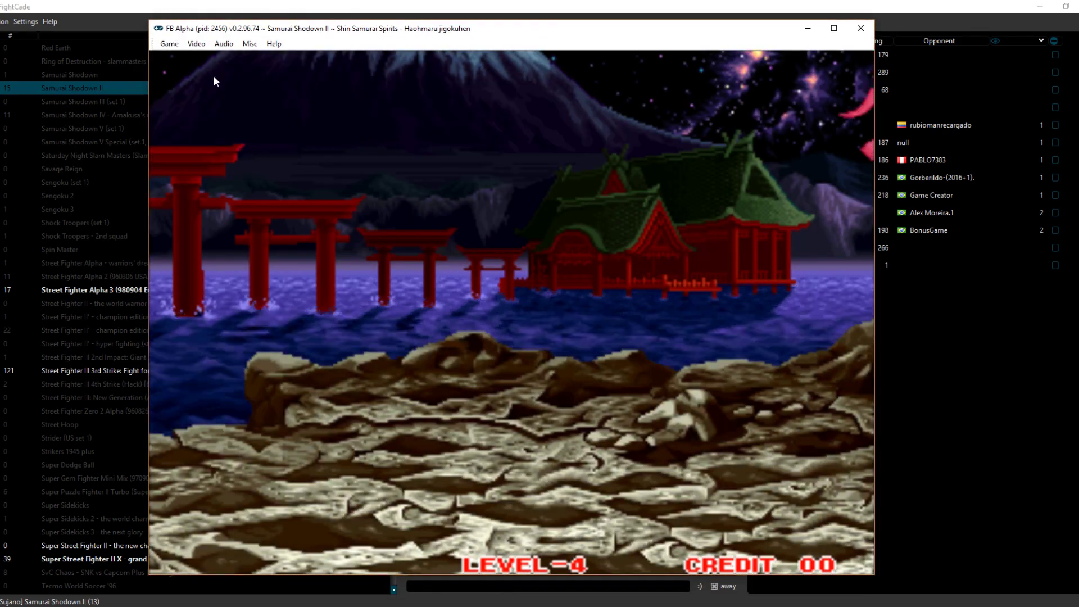
left_click(171, 45)
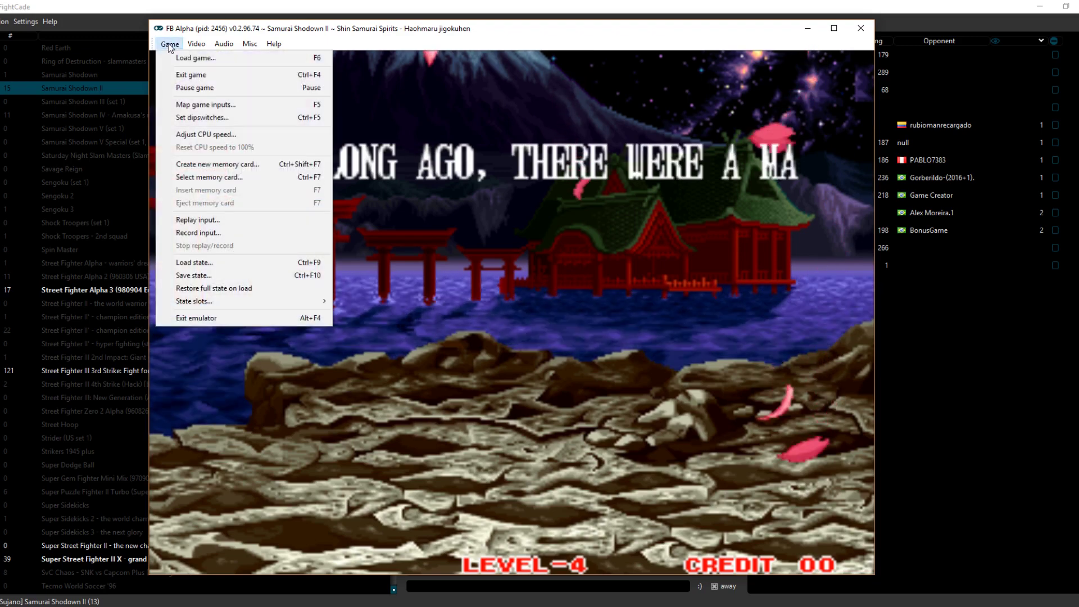
mouse_move(248, 45)
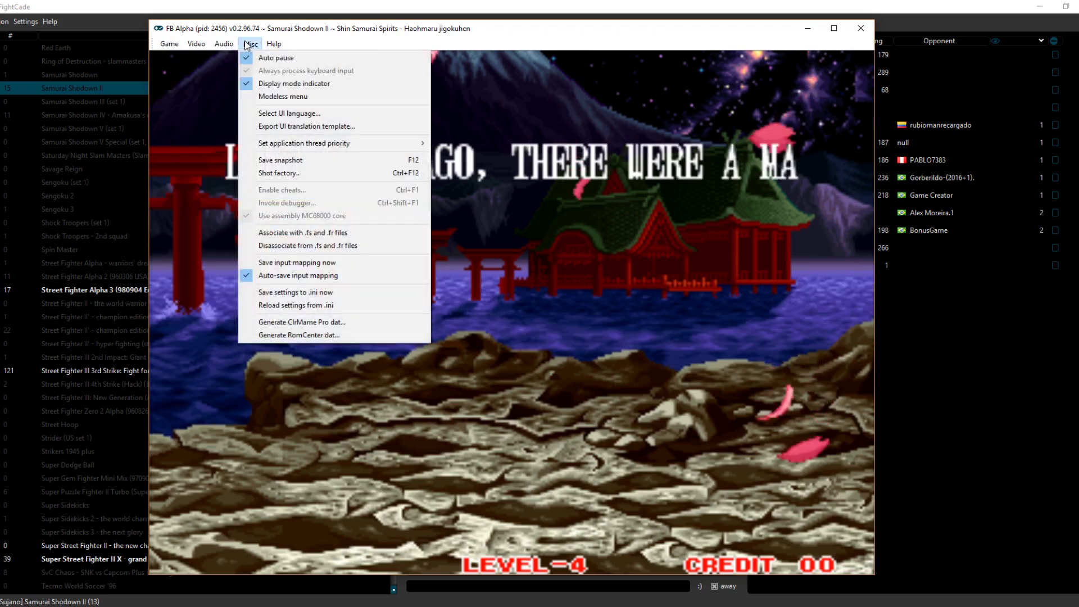
mouse_move(179, 45)
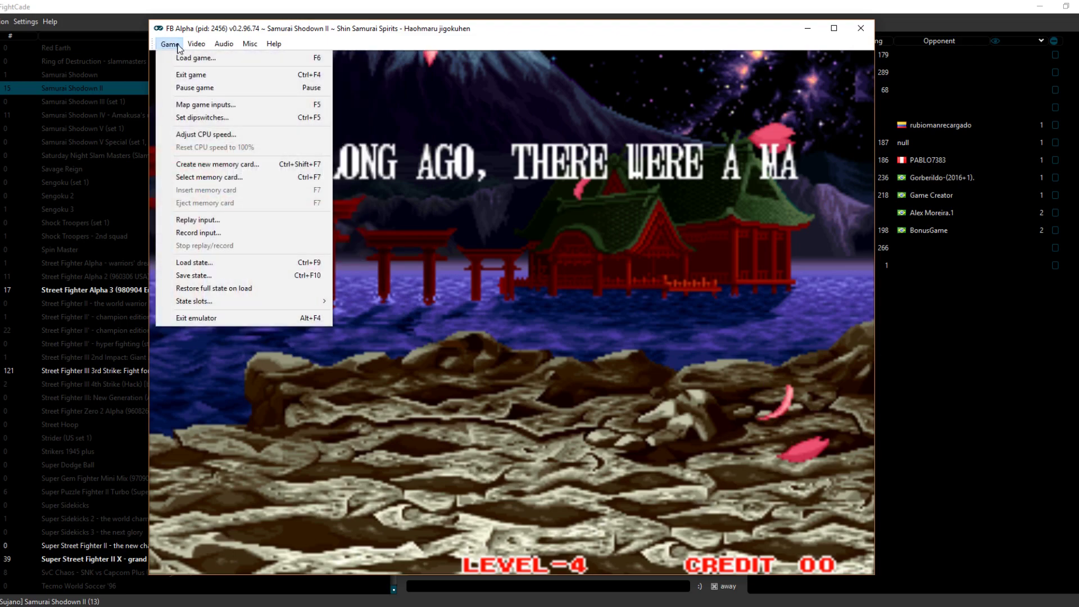
left_click(213, 106)
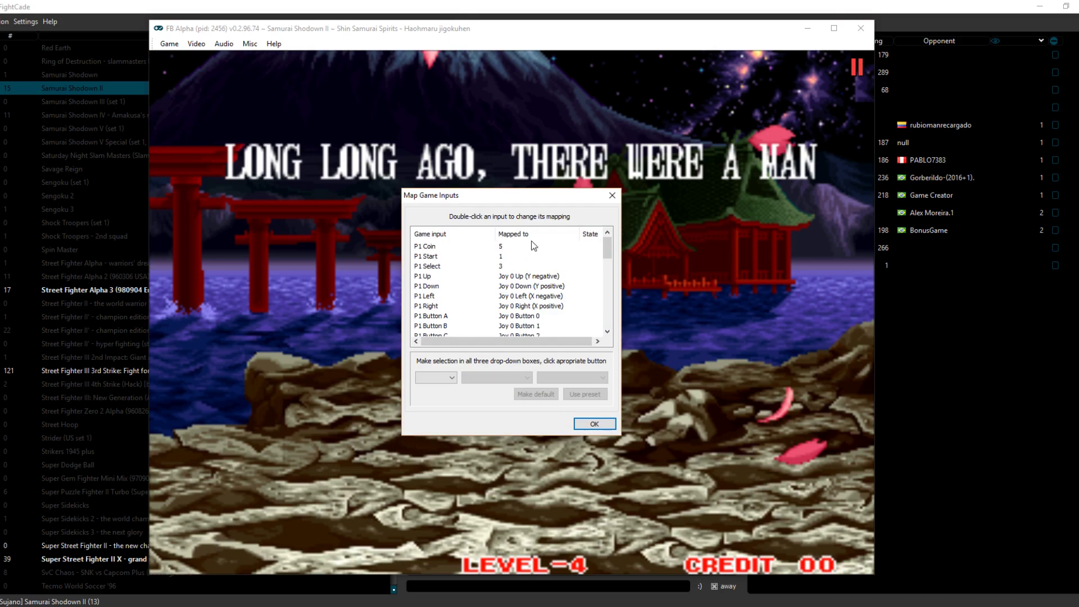
left_click(608, 198)
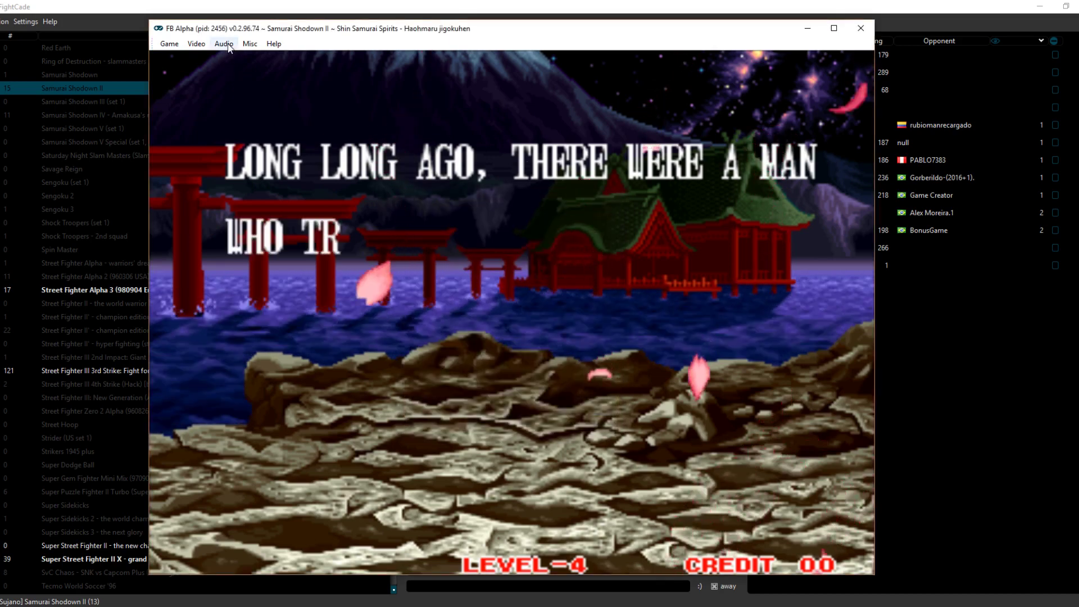
Look through the emulator's audio and miscellaneous options, then close the Samurai Shodown II emulator window.
left_click(228, 44)
mouse_move(248, 45)
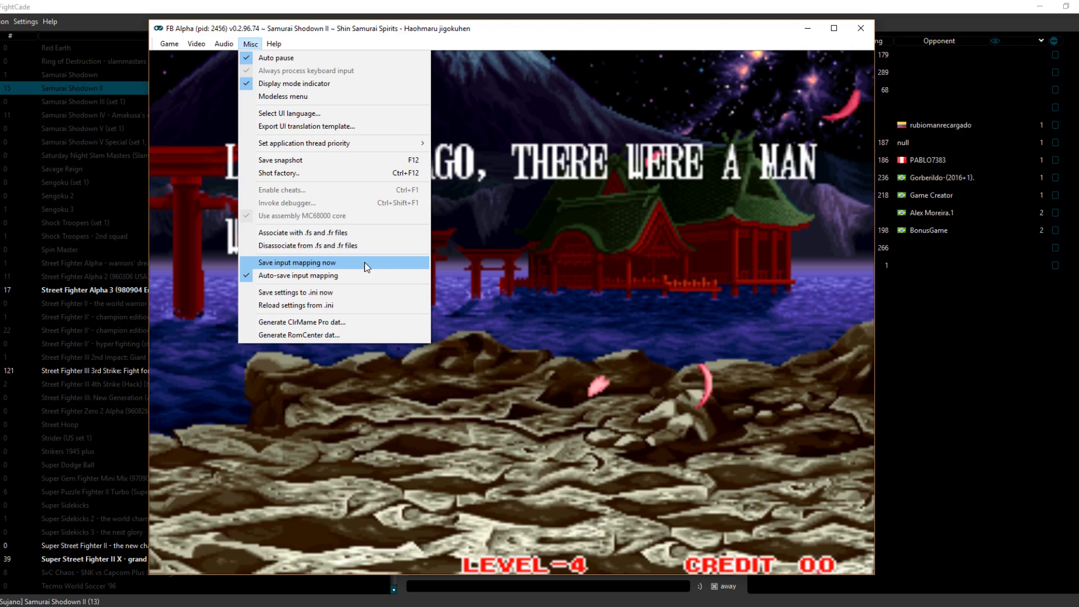
left_click(864, 29)
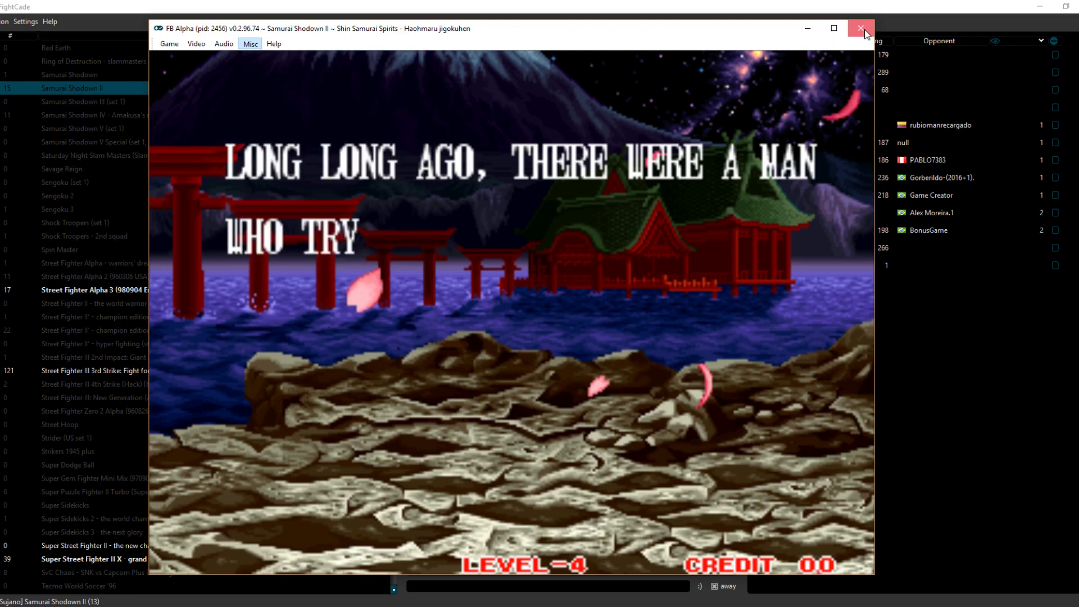
left_click(864, 29)
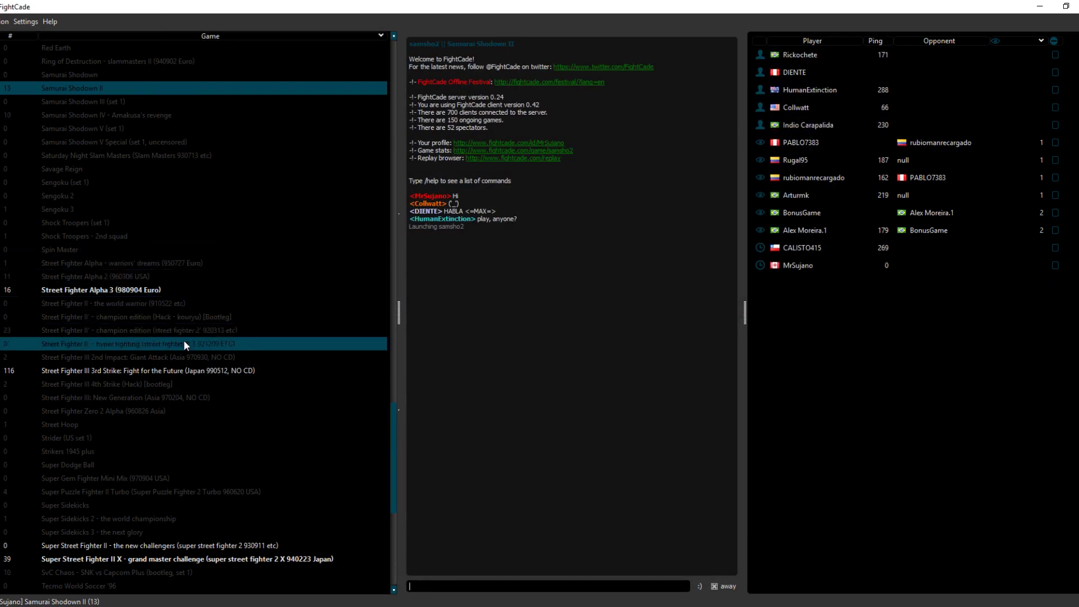
Join the Super Street Fighter II X - grand master challenge lobby.
scroll(167, 394, "down", 1)
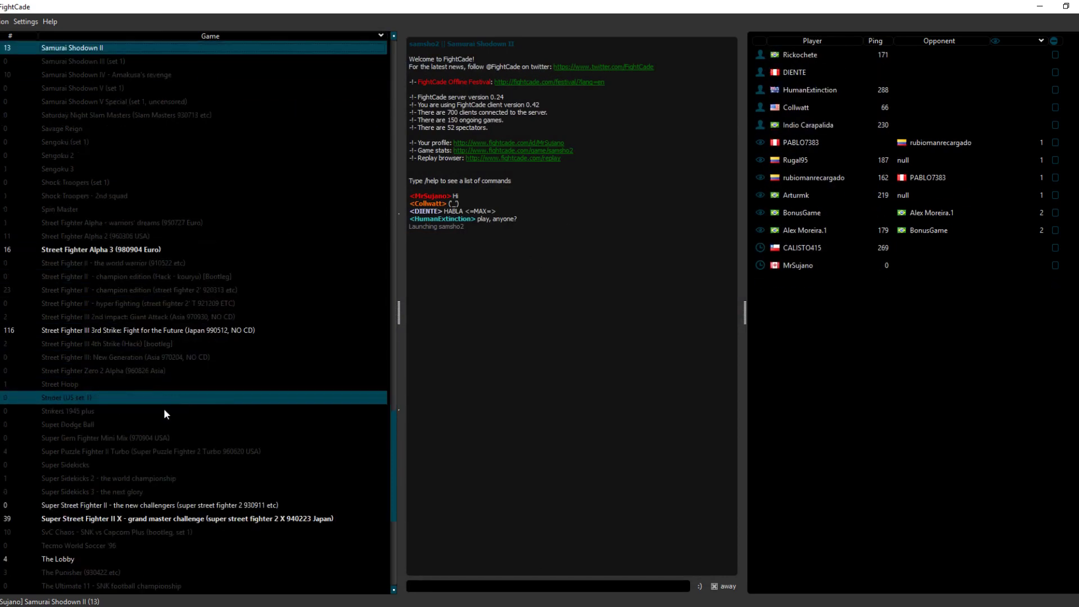
left_click(200, 518)
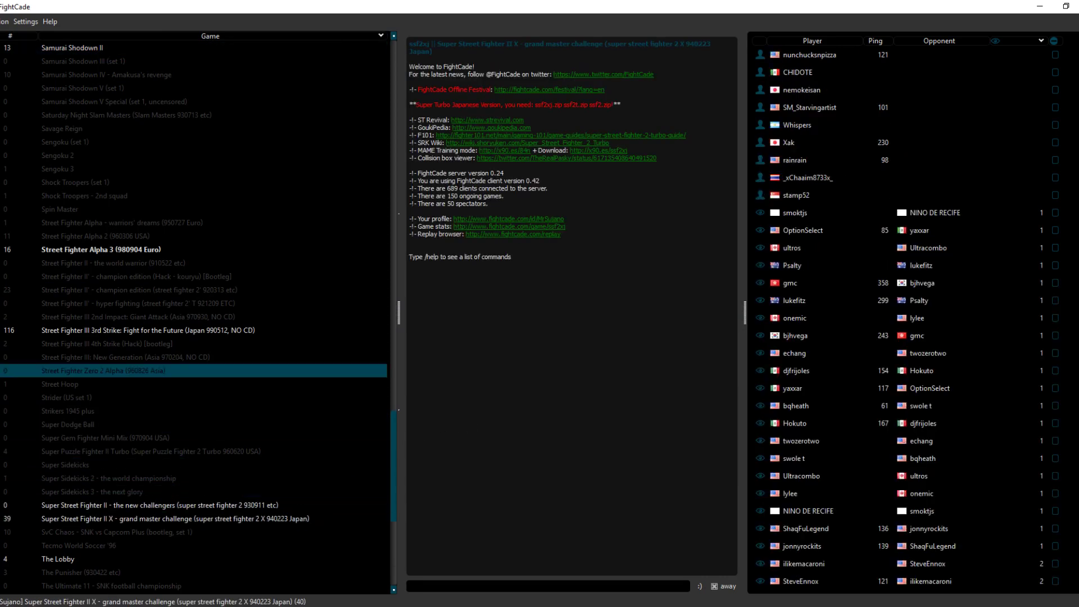
scroll(141, 377, "up", 2)
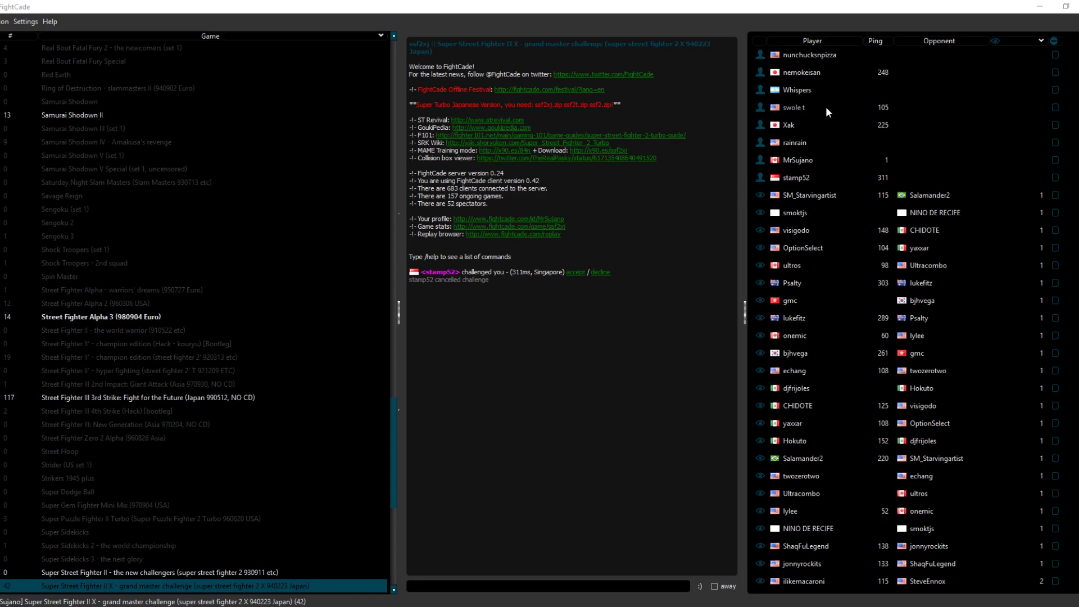
Challenge the available United States player with the 105 ms ping and accept that player's challenge in the chat.
double_click(808, 105)
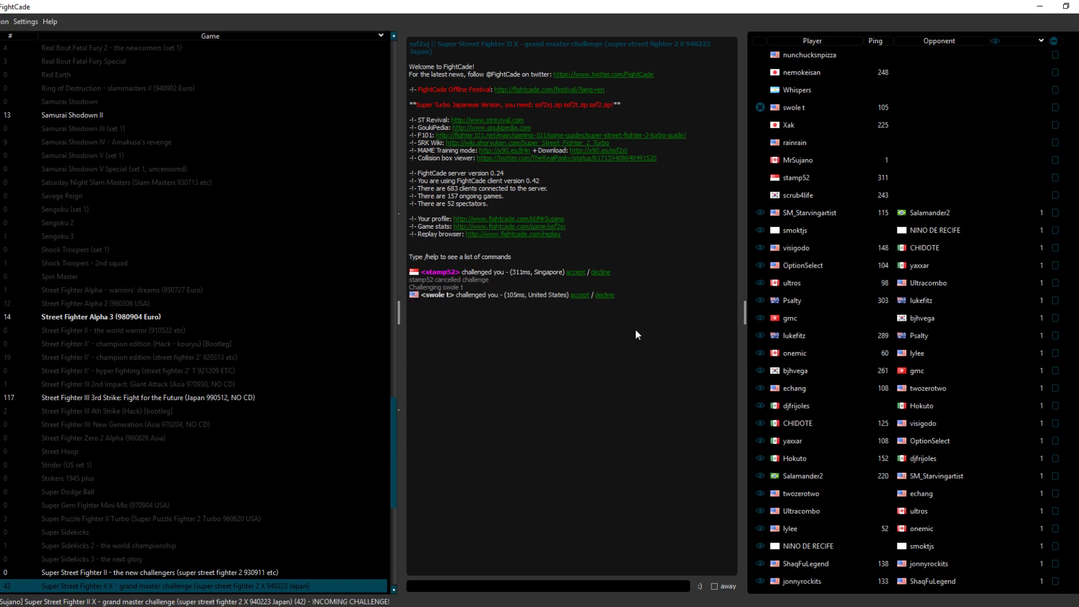
left_click(577, 296)
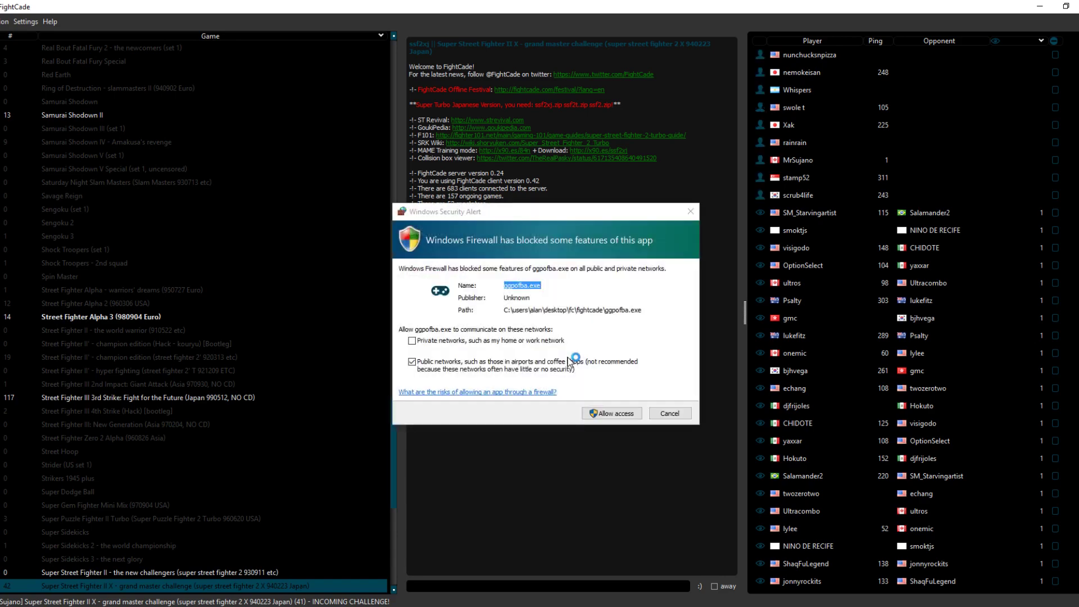
Allow ggpofba.exe to communicate on public networks through Windows Firewall.
left_click(603, 412)
left_click(591, 413)
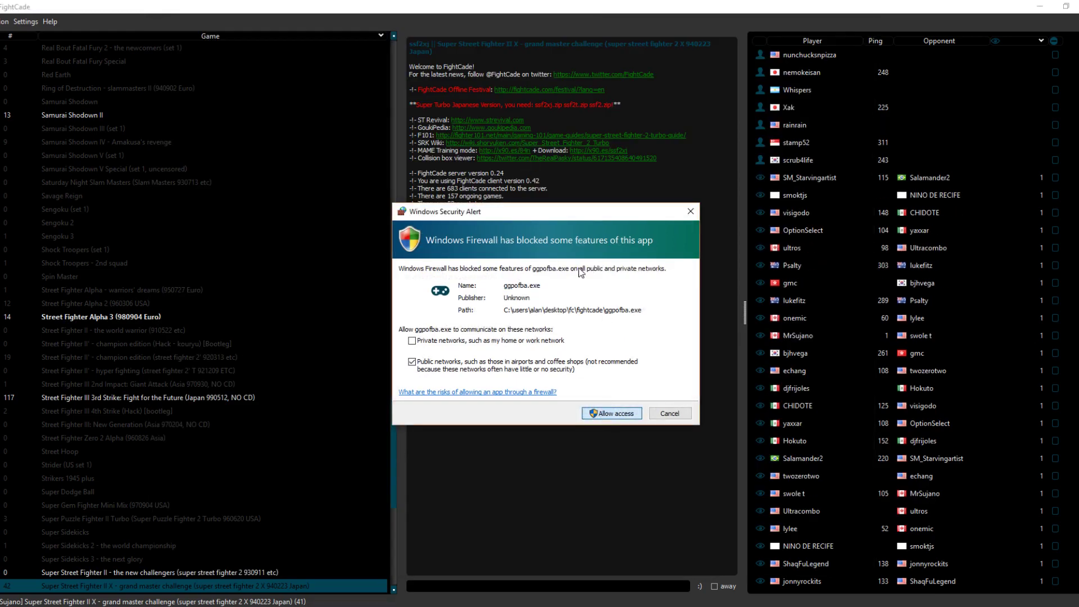